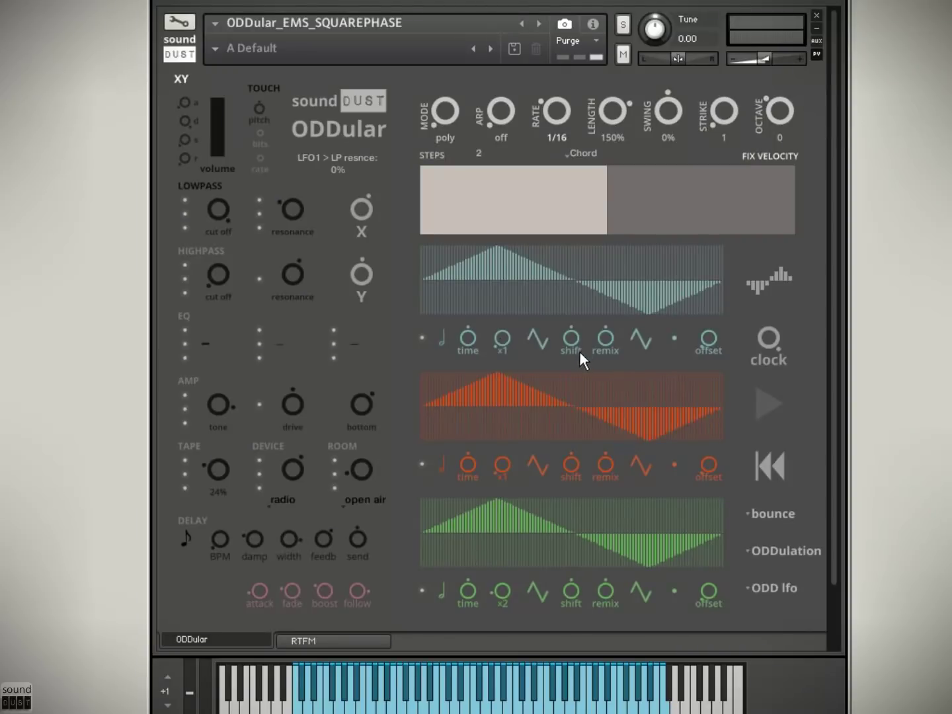
Set LFO 1's shape shift to +49 %, and give LFO 2 a sine shape with a shift of -25 %
{"action": "left_click_drag", "start_coordinate": [569, 338], "coordinate": [574, 311]}
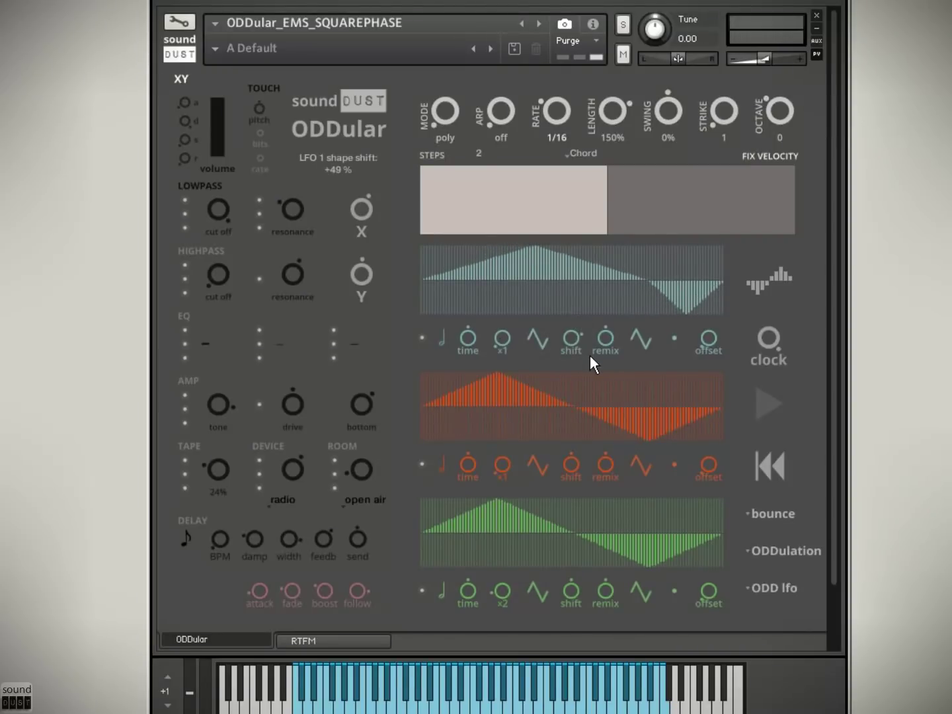
{"action": "left_click_drag", "start_coordinate": [565, 461], "coordinate": [565, 471]}
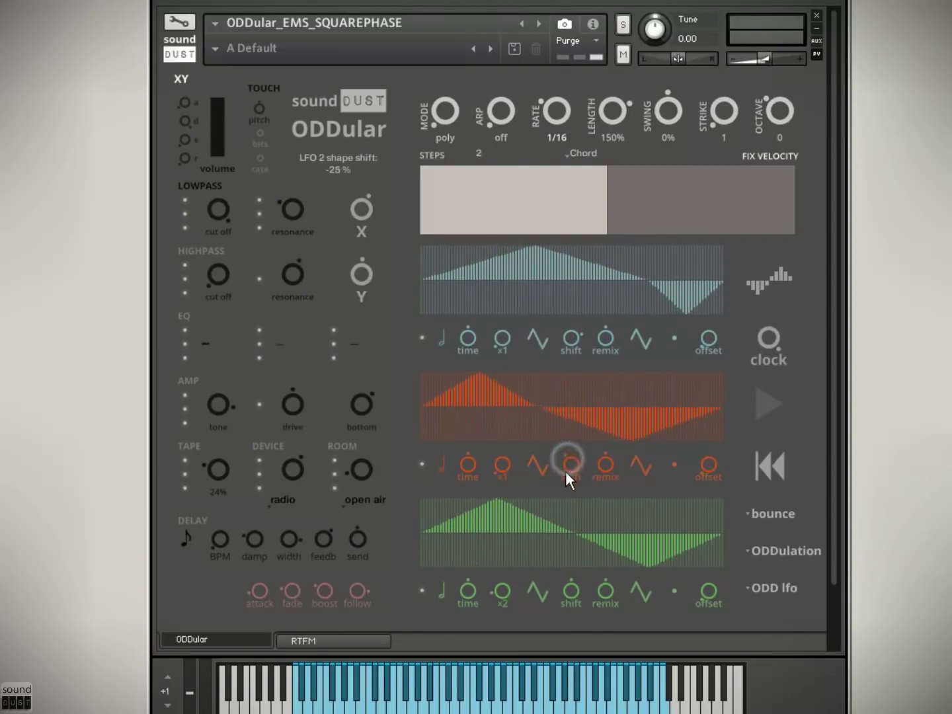
{"action": "left_click", "coordinate": [534, 472]}
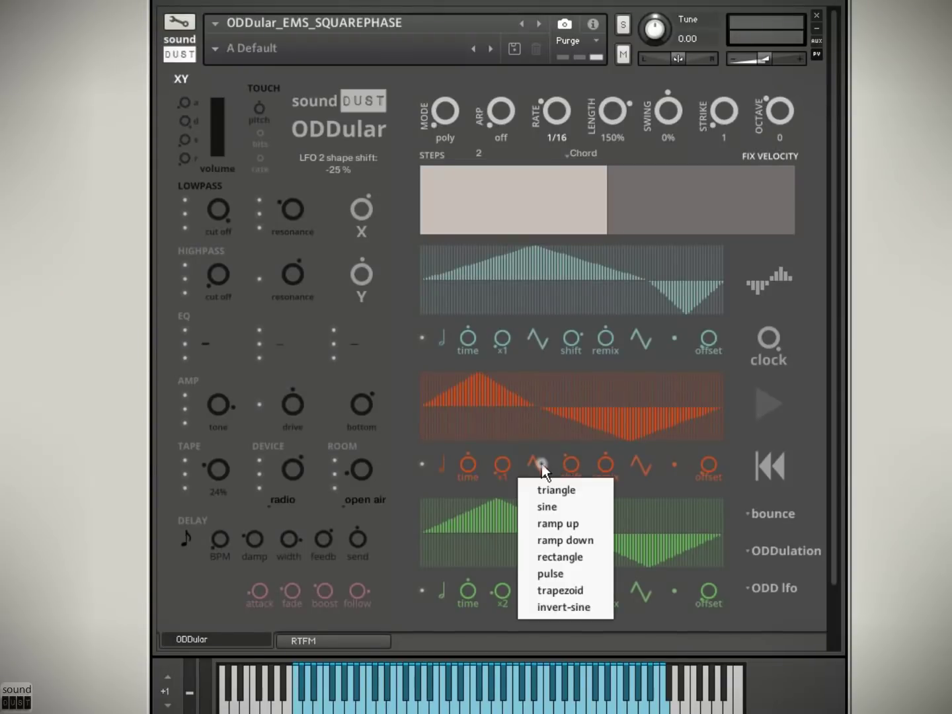
{"action": "left_click", "coordinate": [551, 506]}
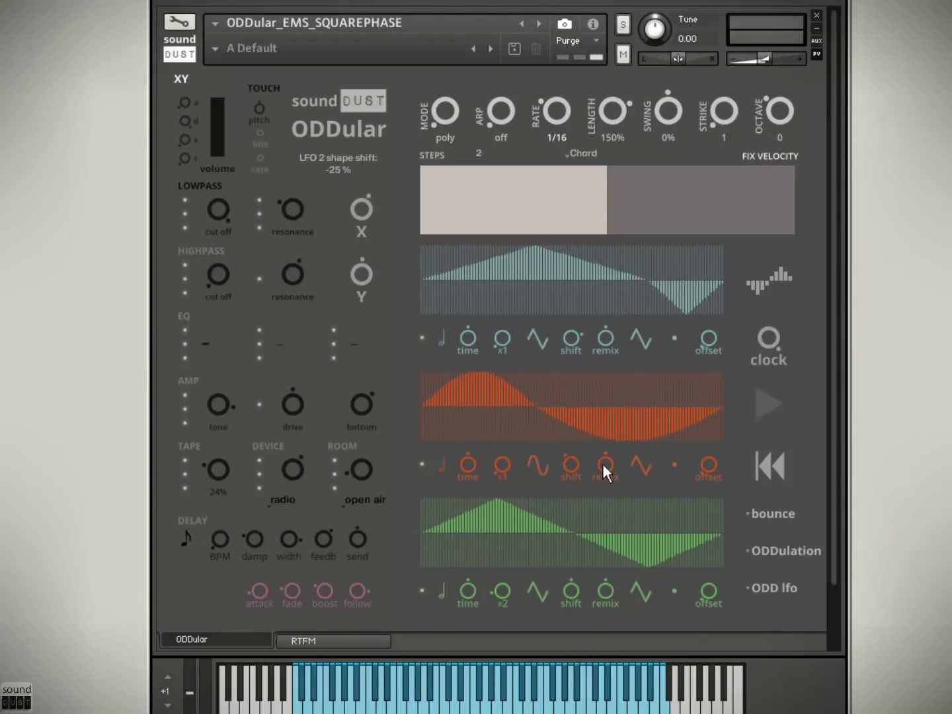
Remix LFO 2 at +100 % with a sine remix shape, a x4 remix multiplier and a remix offset of 91 %
{"action": "left_click_drag", "start_coordinate": [602, 463], "coordinate": [686, 422]}
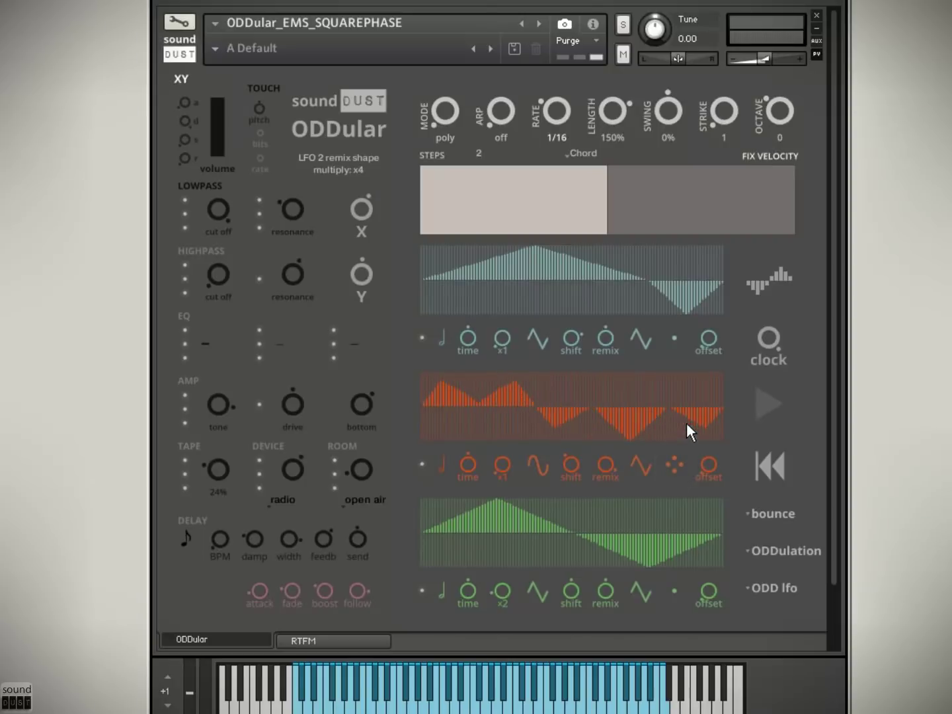
{"action": "left_click_drag", "start_coordinate": [590, 472], "coordinate": [610, 441]}
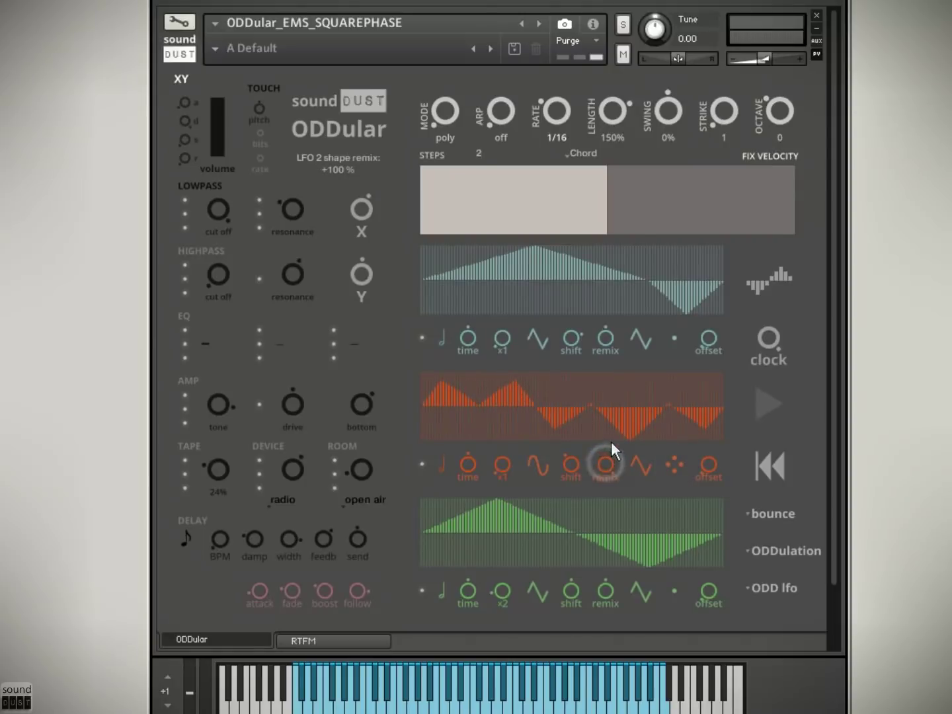
{"action": "left_click", "coordinate": [639, 470]}
{"action": "left_click", "coordinate": [654, 509]}
{"action": "left_click_drag", "start_coordinate": [708, 466], "coordinate": [724, 362]}
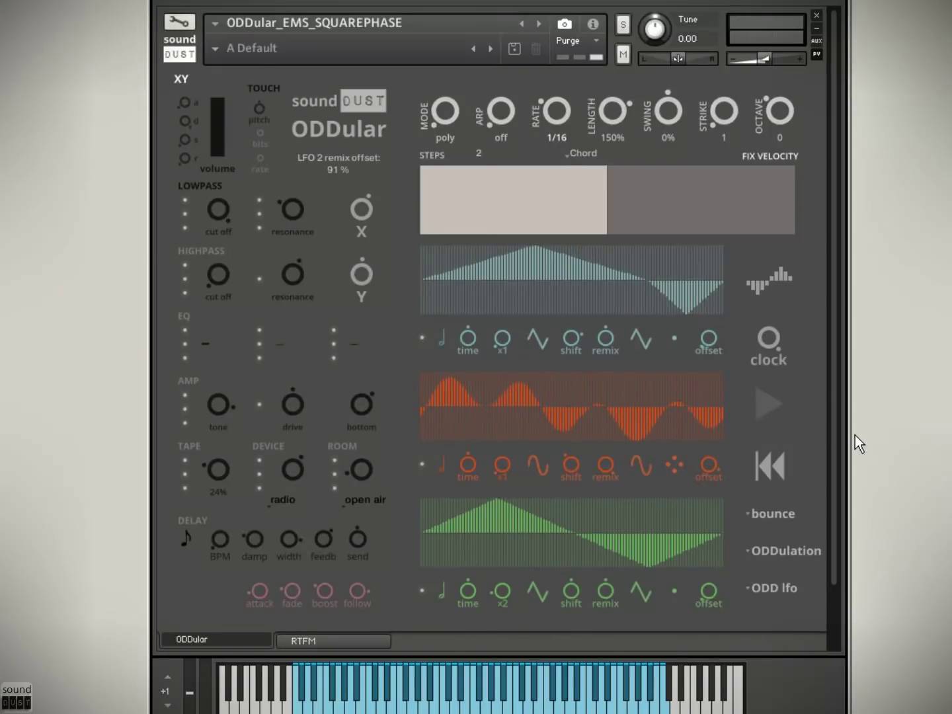
{"action": "left_click", "coordinate": [442, 462]}
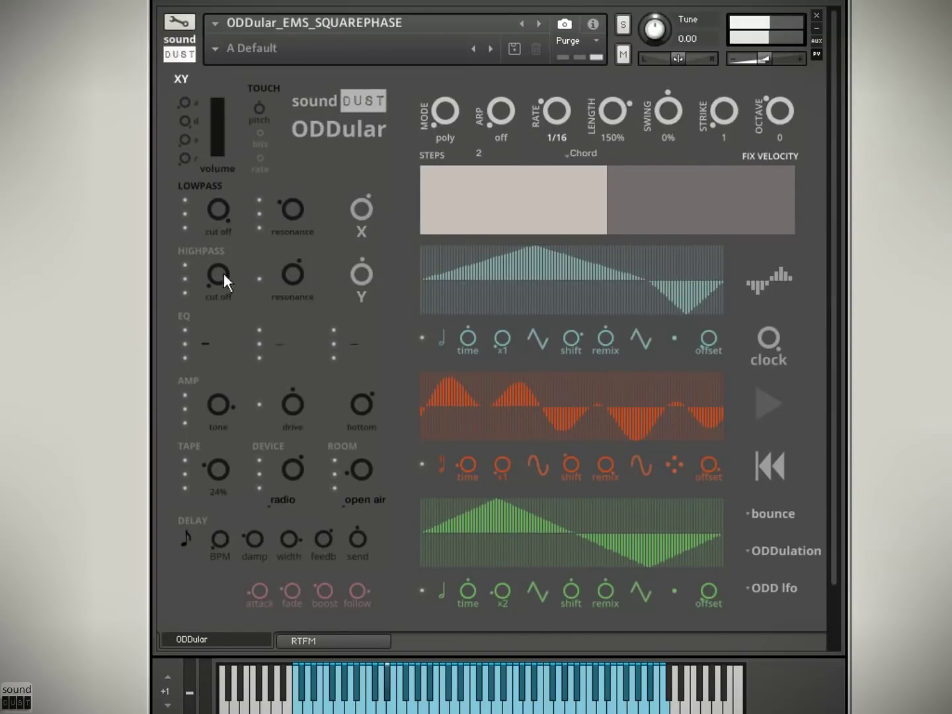
Set the lowpass cutoff to 3.3 kHz with LFO 1 modulating it at 66 %, and start the LFOs running
{"action": "left_click_drag", "start_coordinate": [215, 211], "coordinate": [214, 286]}
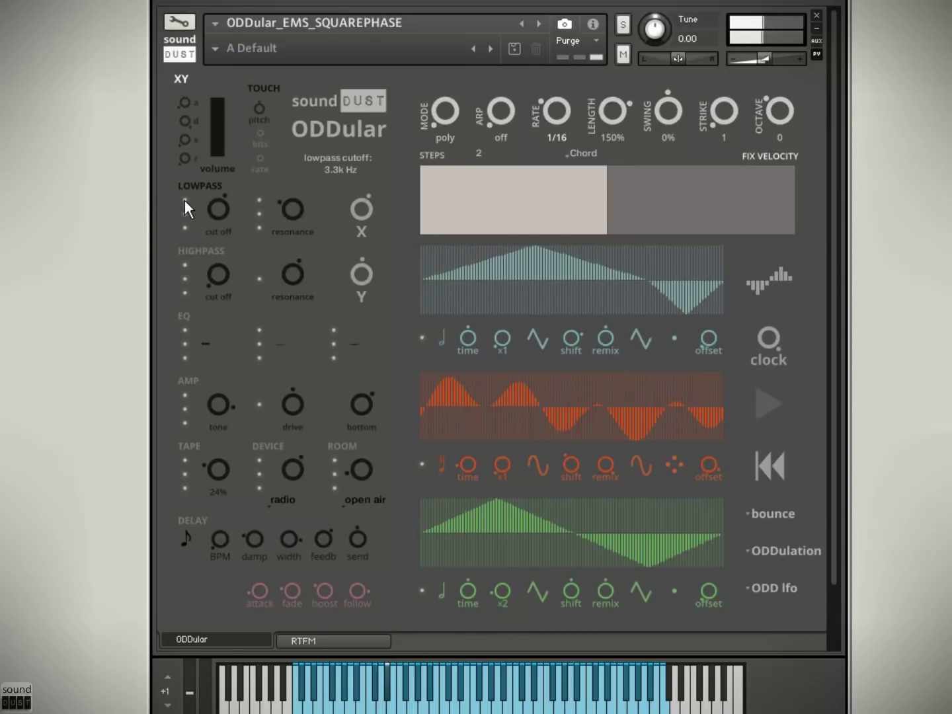
{"action": "left_click_drag", "start_coordinate": [185, 200], "coordinate": [197, 179]}
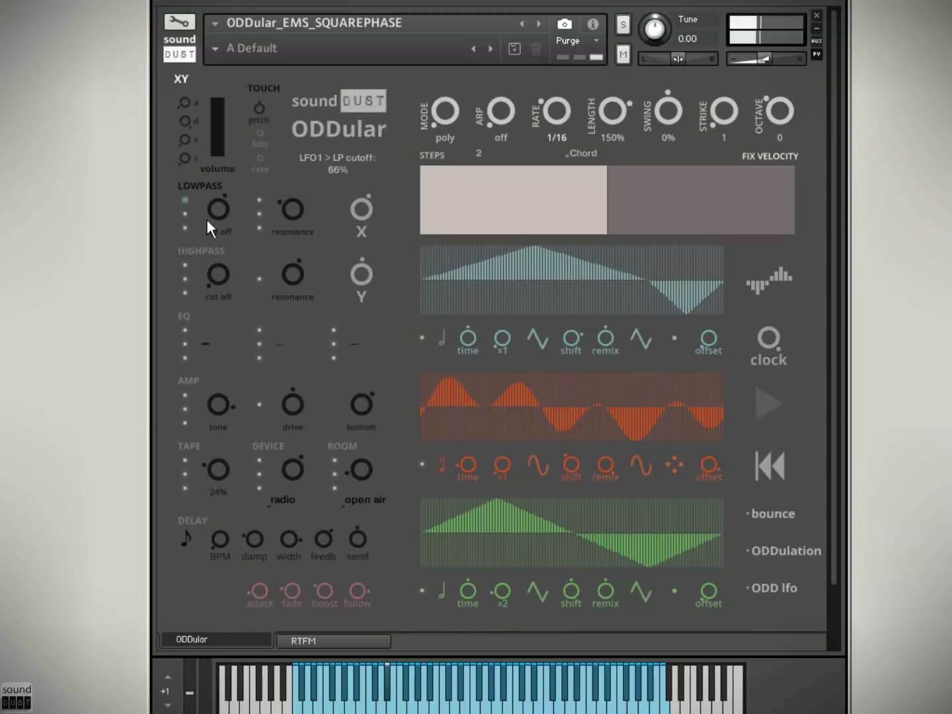
{"action": "left_click", "coordinate": [768, 406]}
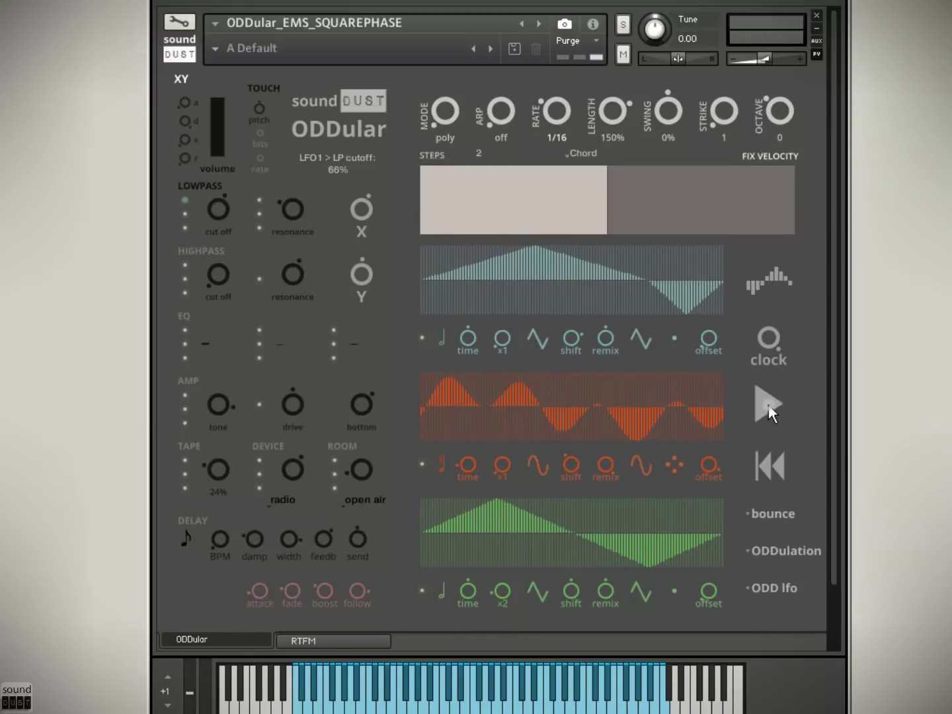
Try the LFO clock at 1/4
{"action": "left_click_drag", "start_coordinate": [770, 340], "coordinate": [761, 410]}
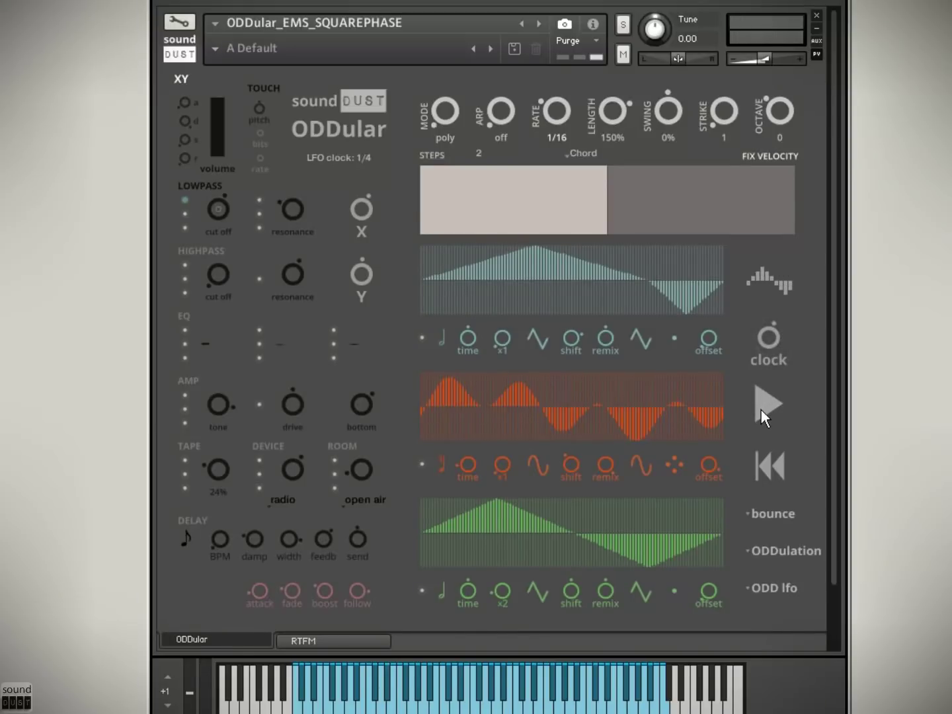
{"action": "left_click_drag", "start_coordinate": [771, 353], "coordinate": [274, 205]}
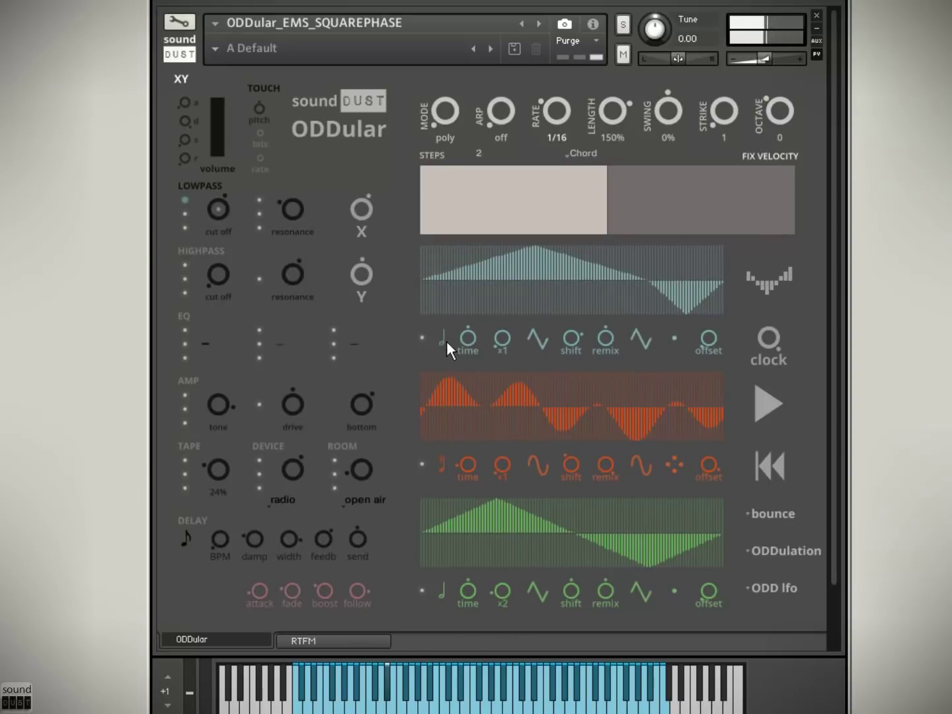
Try a x3 time multiplier on LFO 1 and set its shape shift to -48 %
{"action": "left_click_drag", "start_coordinate": [446, 340], "coordinate": [506, 323]}
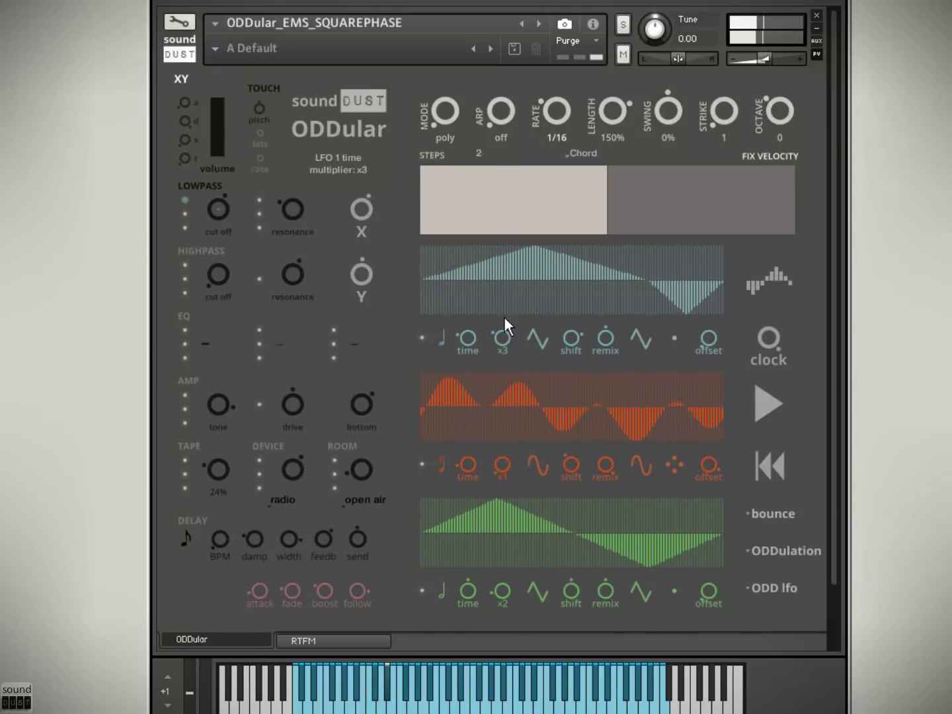
{"action": "left_click_drag", "start_coordinate": [575, 342], "coordinate": [554, 397]}
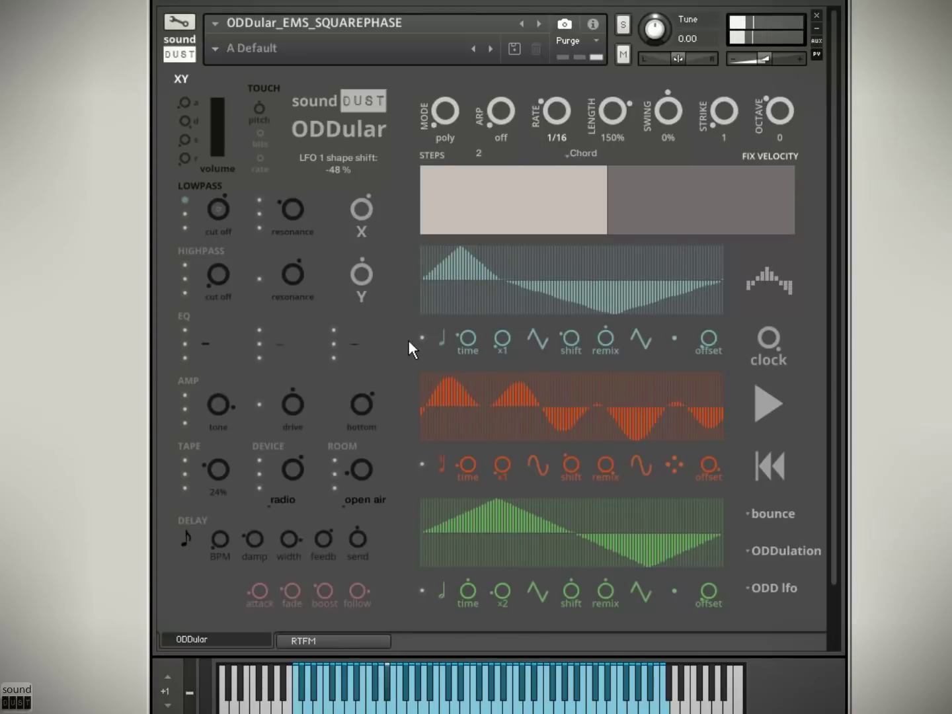
Modulate the lowpass cutoff with LFO 2 and set LFO 2's time to half
{"action": "left_click_drag", "start_coordinate": [183, 214], "coordinate": [180, 231]}
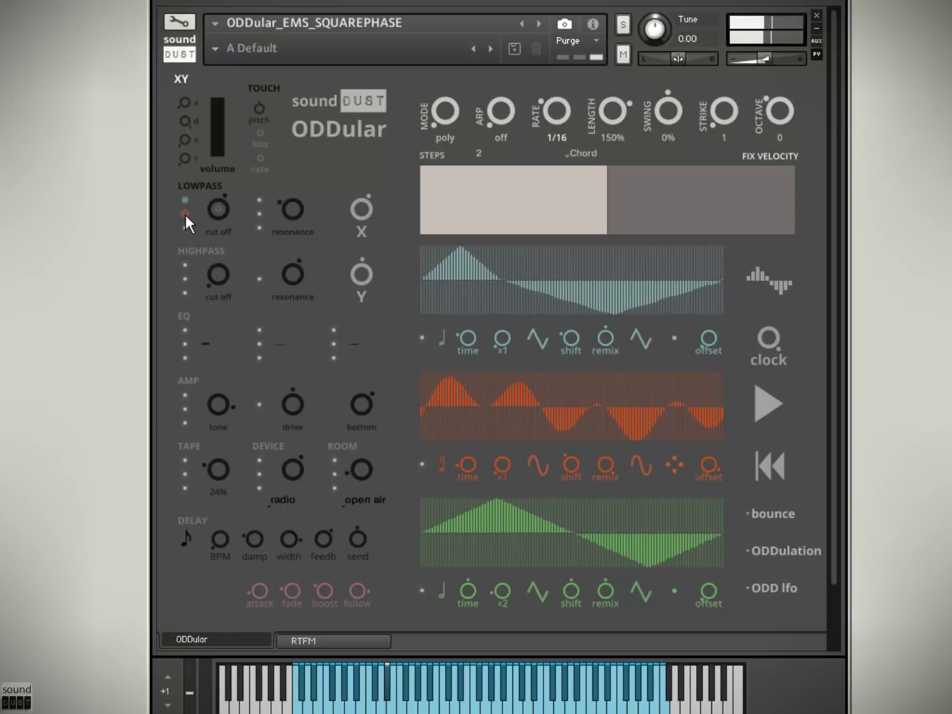
{"action": "left_click", "coordinate": [444, 464]}
{"action": "left_click_drag", "start_coordinate": [439, 475], "coordinate": [441, 477]}
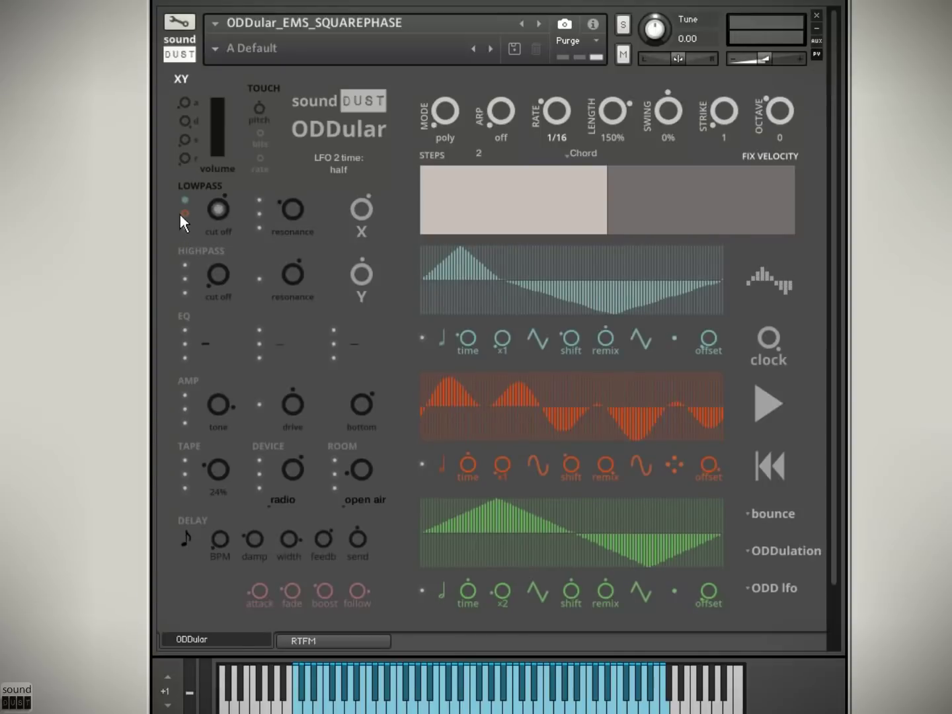
Add LFO 3 modulation to the lowpass cutoff alongside LFO 1 and LFO 2, and lower the base cutoff frequency
{"action": "left_click_drag", "start_coordinate": [186, 201], "coordinate": [186, 225]}
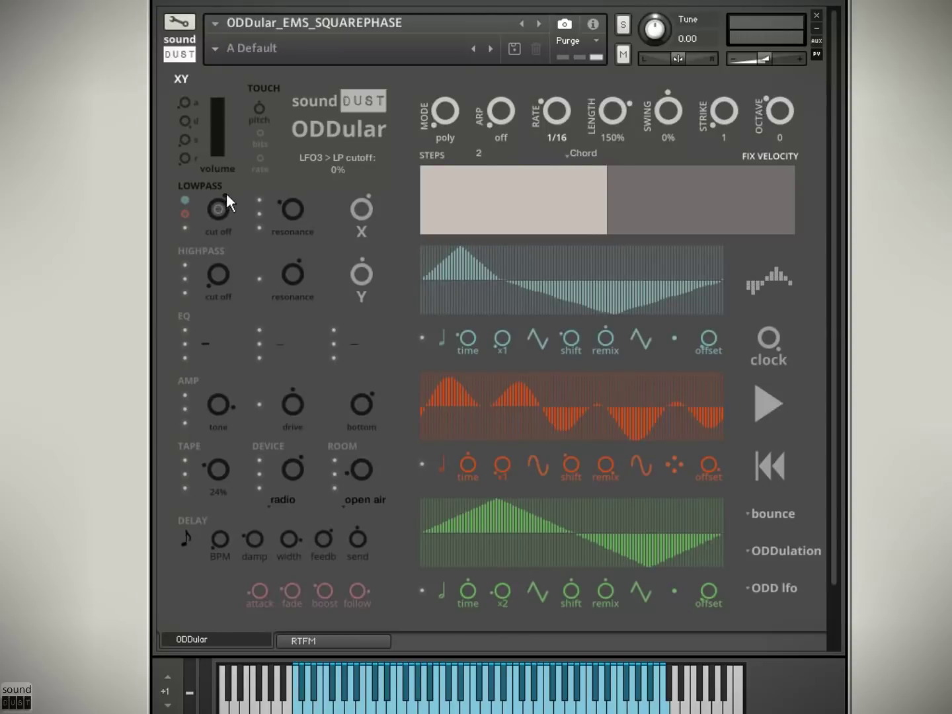
{"action": "left_click_drag", "start_coordinate": [184, 228], "coordinate": [197, 203]}
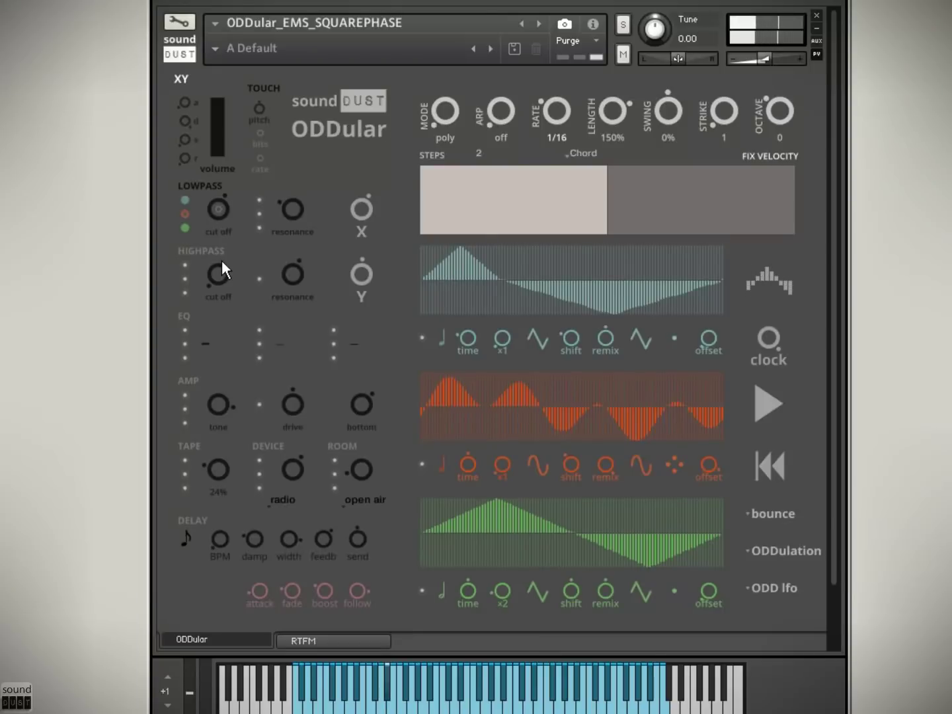
{"action": "left_click_drag", "start_coordinate": [213, 210], "coordinate": [204, 239]}
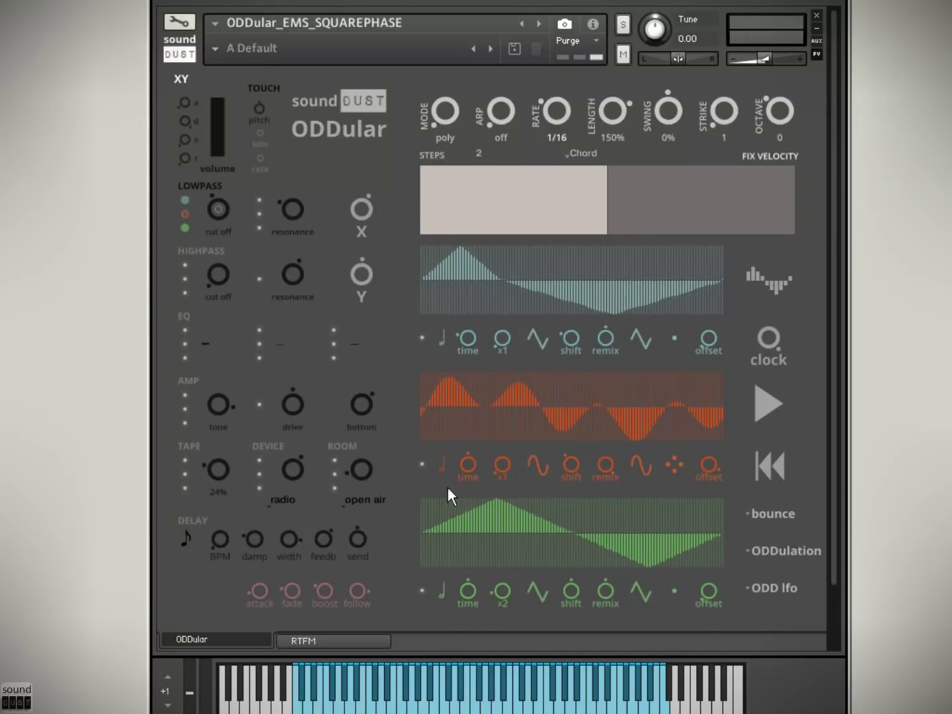
Modulate LFO 1's time with LFO 3
{"action": "left_click", "coordinate": [421, 338]}
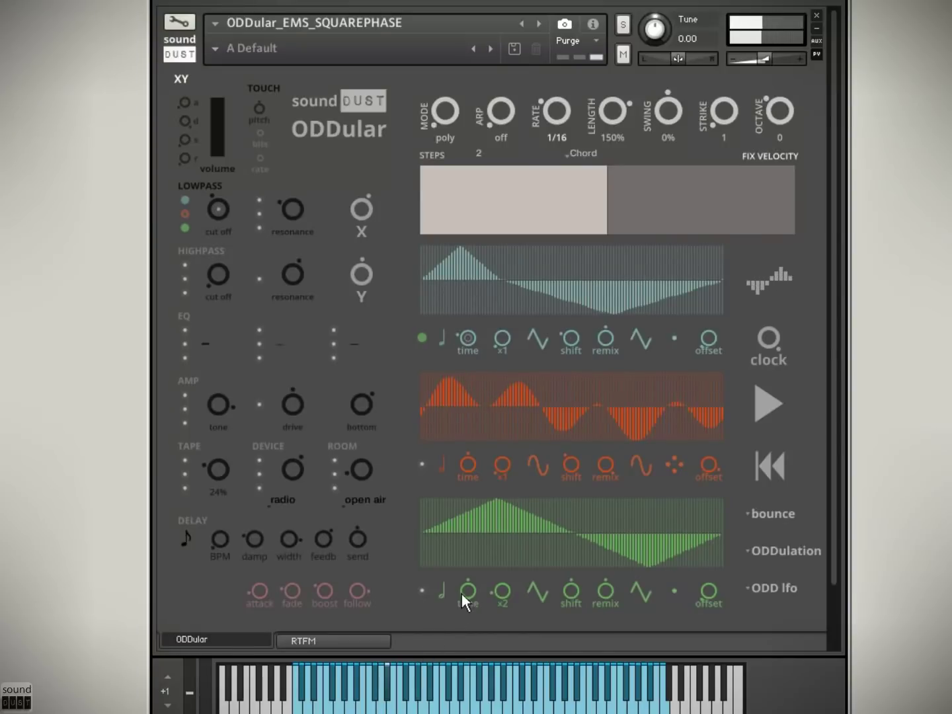
Try short tick-based times on all three LFOs, with LFO 3 at 340 ticks and LFO 2 at 37 ticks
{"action": "left_click_drag", "start_coordinate": [462, 593], "coordinate": [459, 641]}
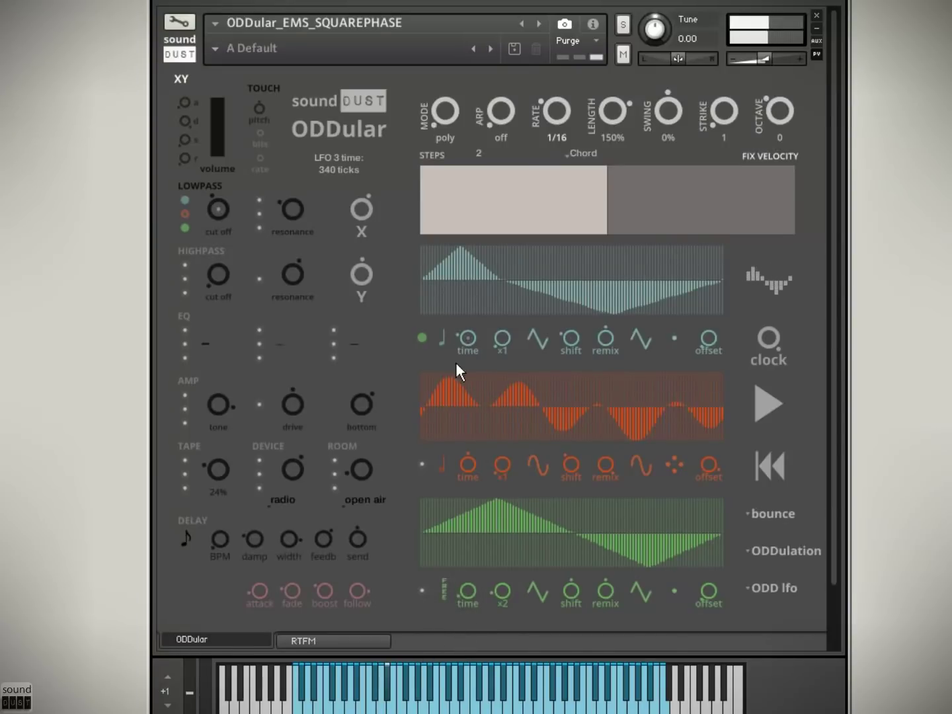
{"action": "left_click_drag", "start_coordinate": [462, 342], "coordinate": [520, 550]}
{"action": "left_click_drag", "start_coordinate": [467, 463], "coordinate": [462, 510]}
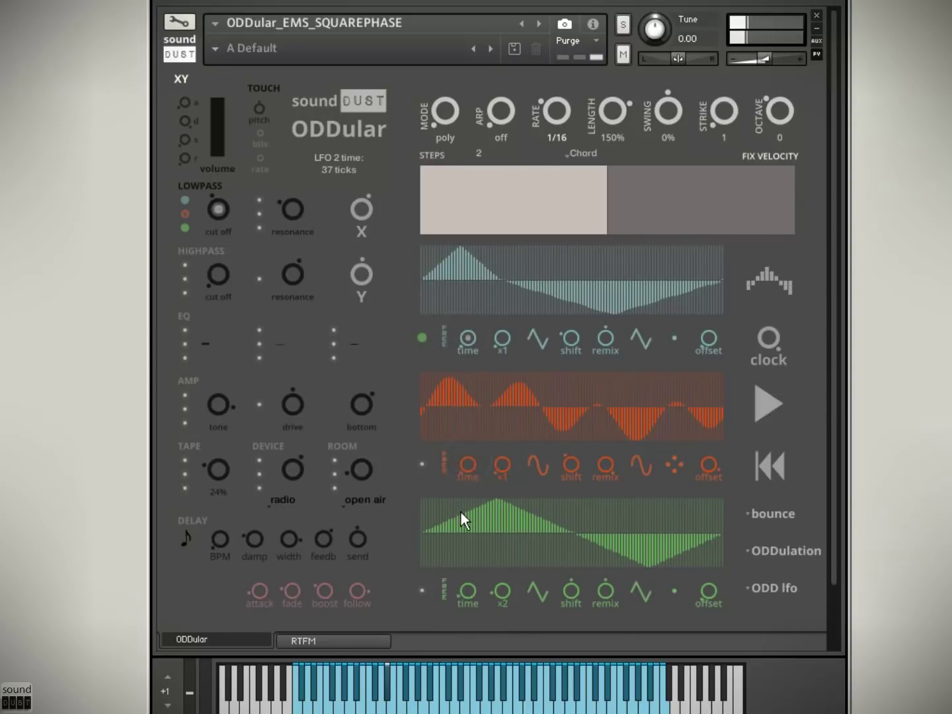
Set the time of LFO 1, LFO 2 and LFO 3 to half
{"action": "left_click_drag", "start_coordinate": [464, 463], "coordinate": [448, 446]}
{"action": "left_click", "coordinate": [446, 327]}
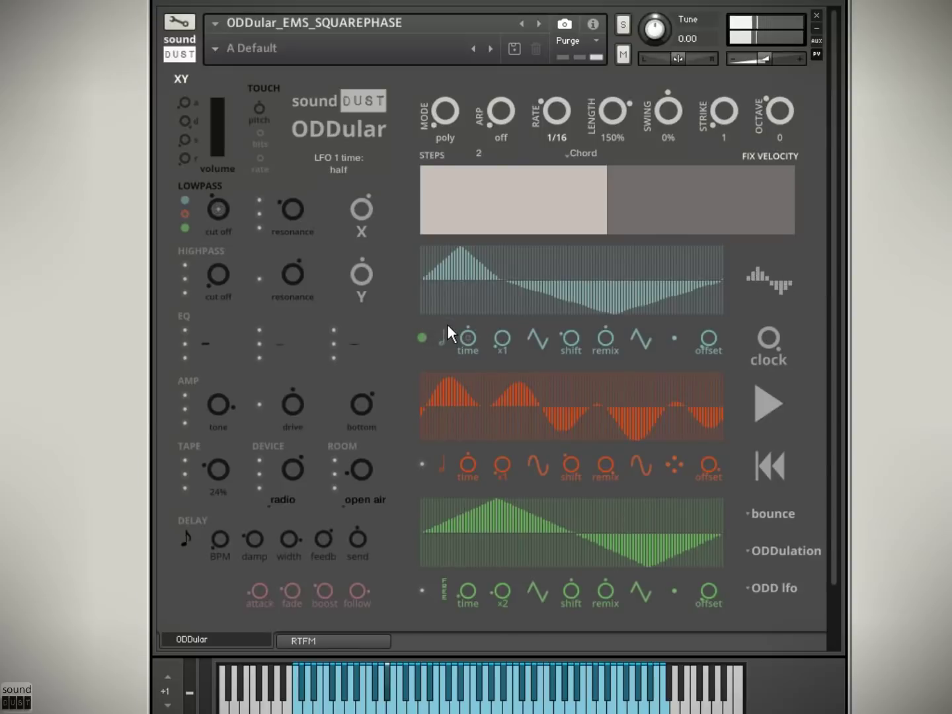
{"action": "left_click_drag", "start_coordinate": [443, 588], "coordinate": [450, 561]}
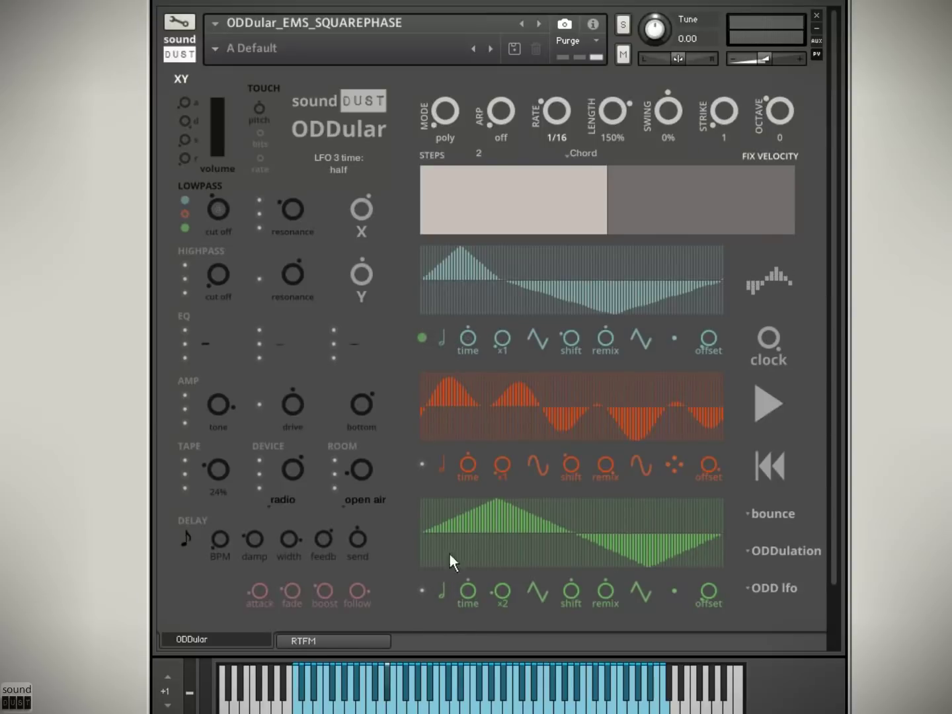
Modulate LFO 2's time with LFO 1 at 100 %, and LFO 3's time with LFO 2
{"action": "left_click_drag", "start_coordinate": [421, 462], "coordinate": [430, 432]}
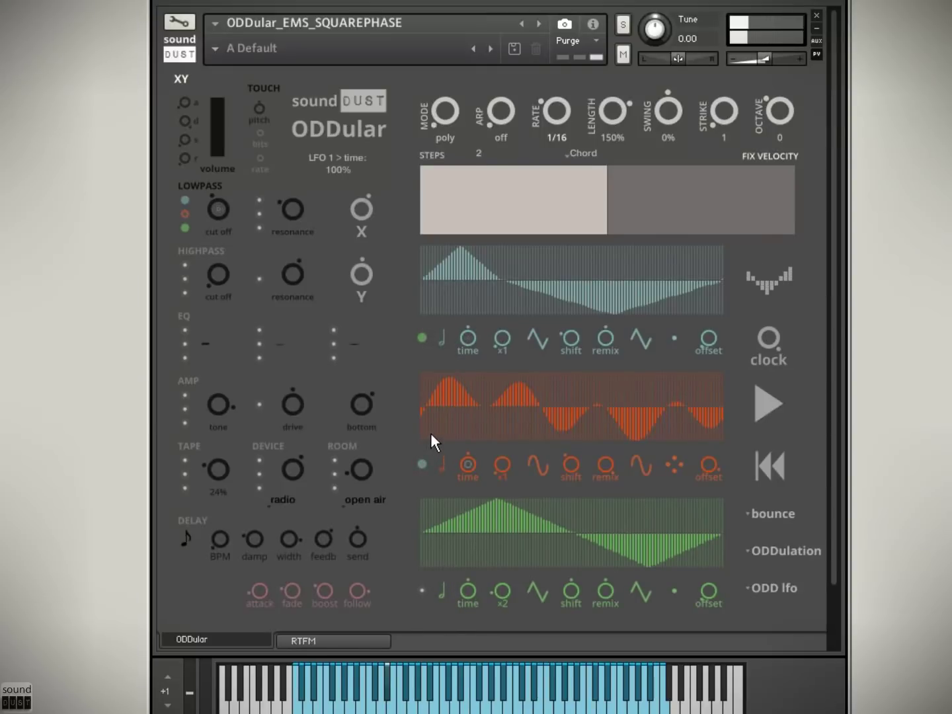
{"action": "left_click", "coordinate": [180, 136]}
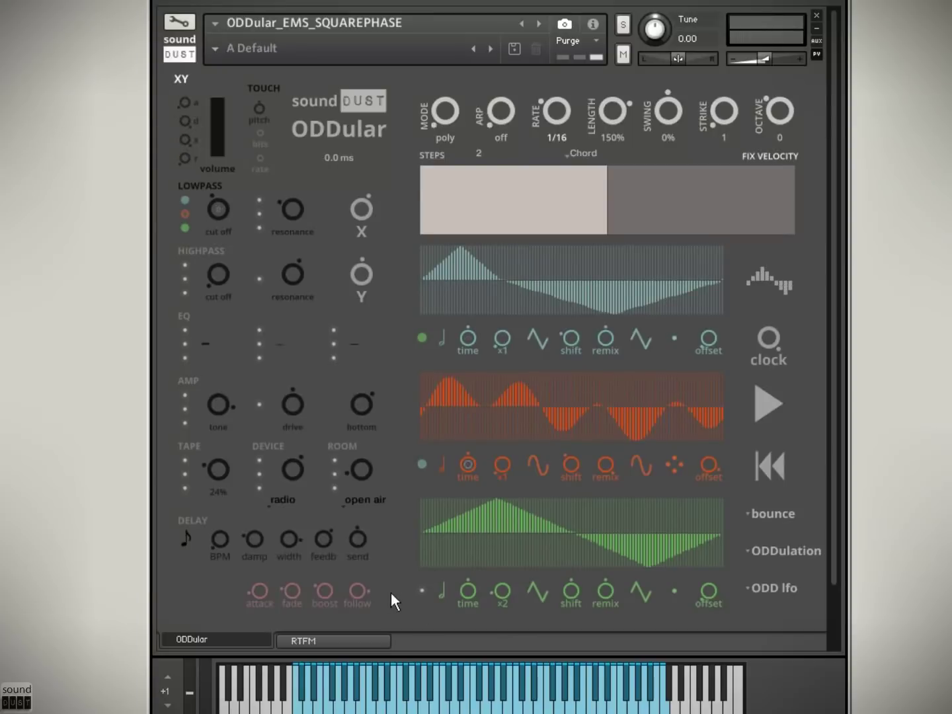
{"action": "mouse_move", "coordinate": [423, 587]}
{"action": "left_mouse_down"}
{"action": "mouse_move", "coordinate": [432, 567]}
{"action": "mouse_move", "coordinate": [419, 632]}
{"action": "mouse_move", "coordinate": [419, 578]}
{"action": "left_mouse_up"}
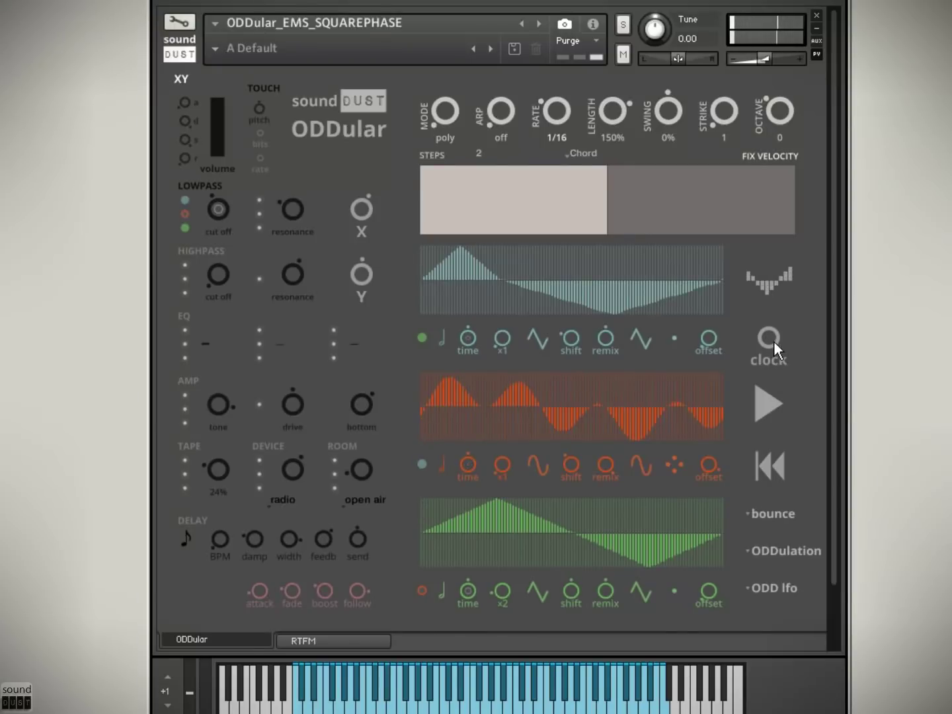
Turn the LFO clock down slightly
{"action": "mouse_move", "coordinate": [775, 355]}
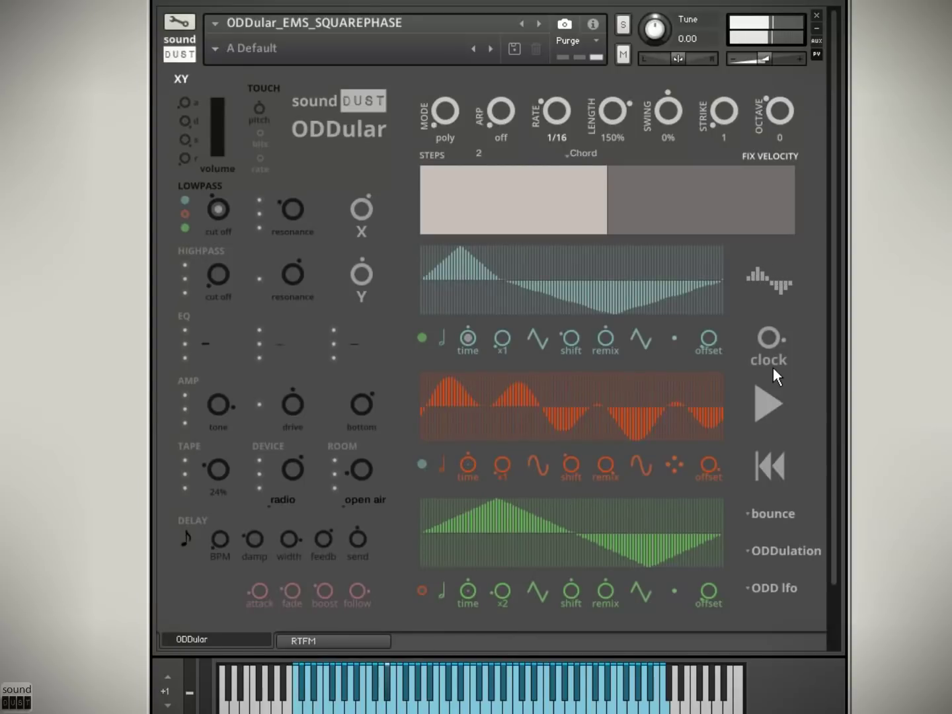
Try the bounce and pac-man modes for handling modulation that reaches the end of its range
{"action": "left_click", "coordinate": [768, 514]}
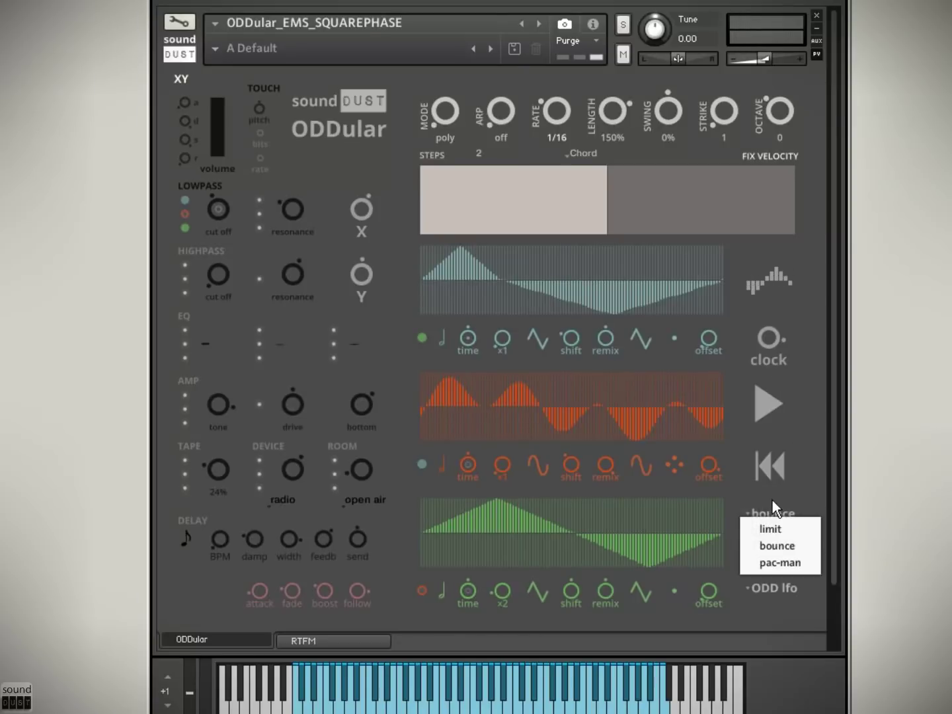
{"action": "left_click", "coordinate": [789, 545]}
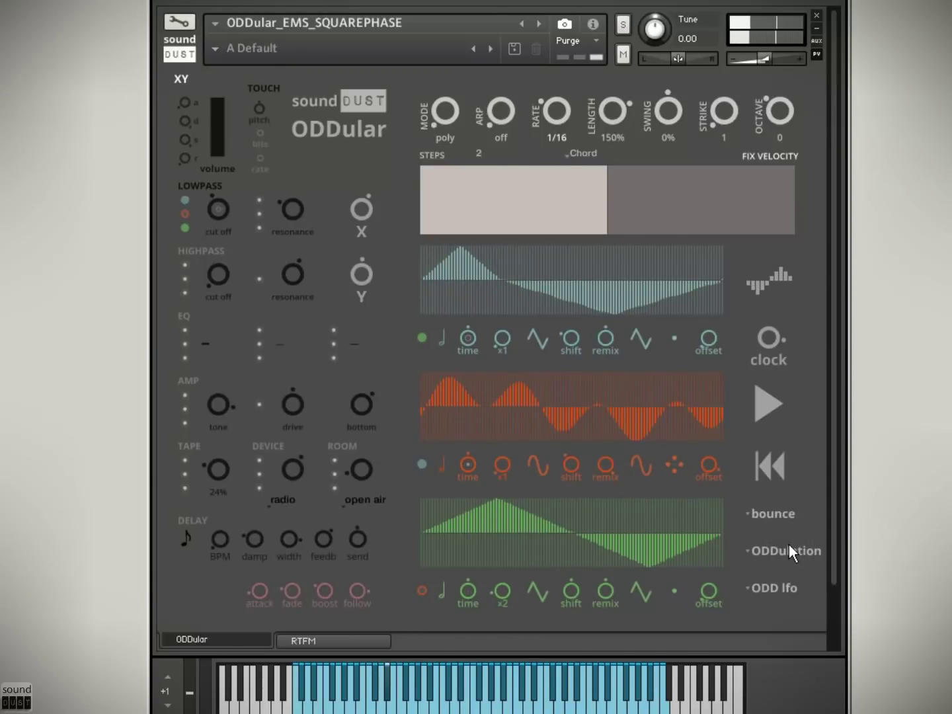
{"action": "left_click", "coordinate": [766, 513]}
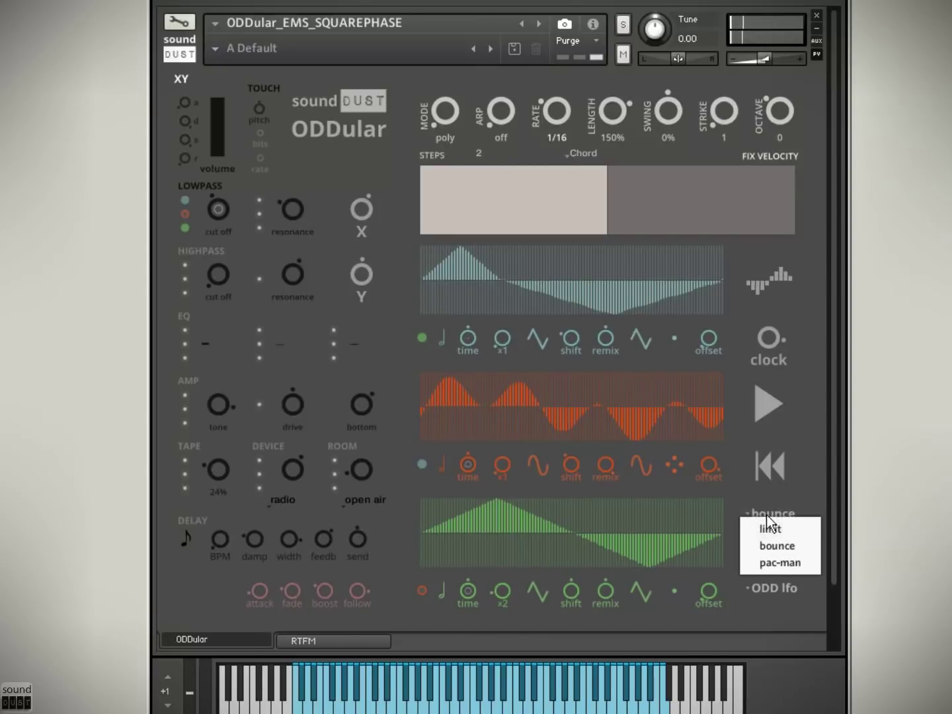
{"action": "left_click", "coordinate": [776, 561]}
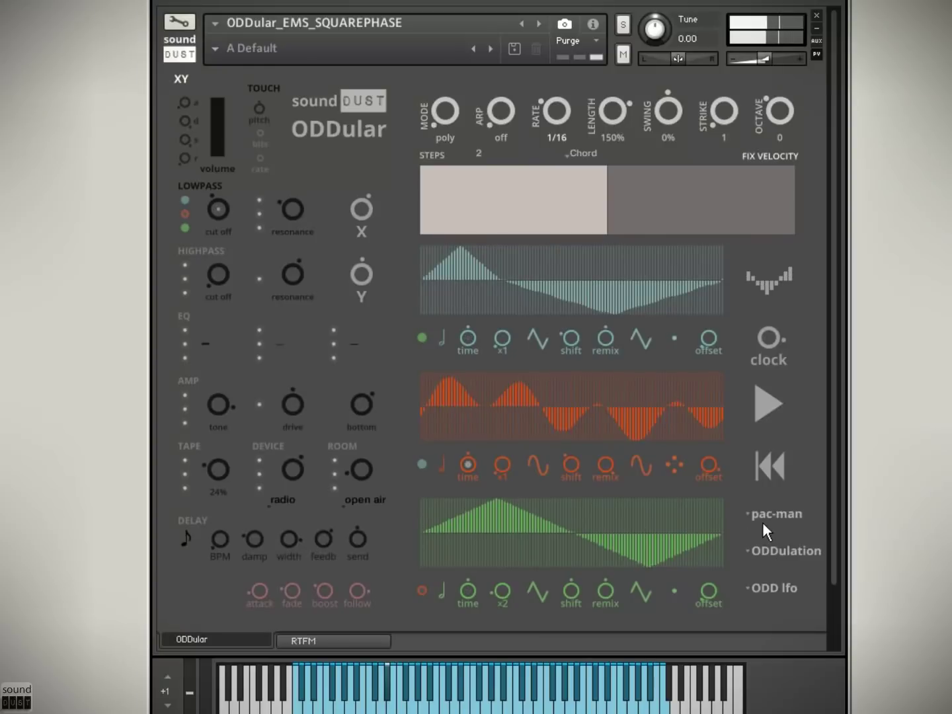
Choose the limit mode for modulation range handling and set the lowpass cutoff to 2.8 kHz
{"action": "left_click", "coordinate": [770, 513]}
{"action": "left_click", "coordinate": [771, 529]}
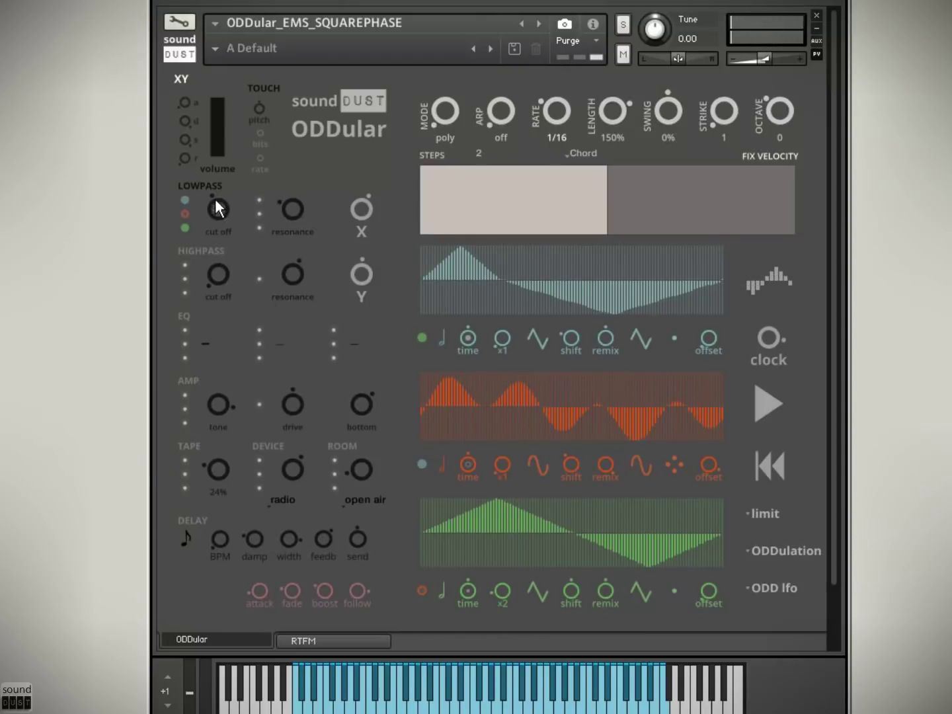
{"action": "left_click_drag", "start_coordinate": [215, 200], "coordinate": [223, 170]}
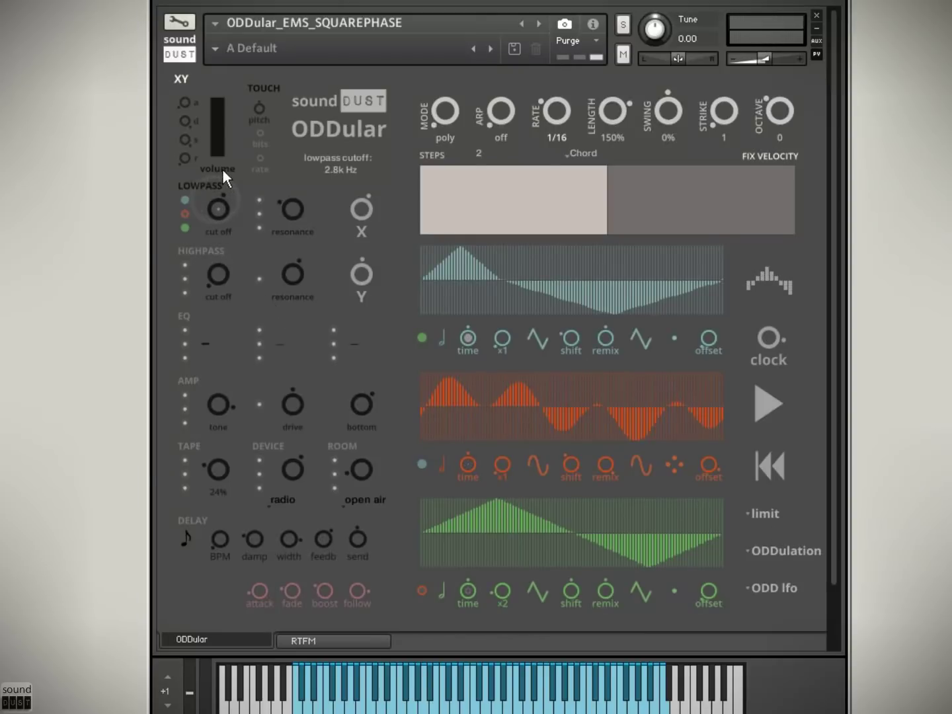
Remove the cross-modulation from the time controls of all three LFOs
{"action": "left_click", "coordinate": [423, 337]}
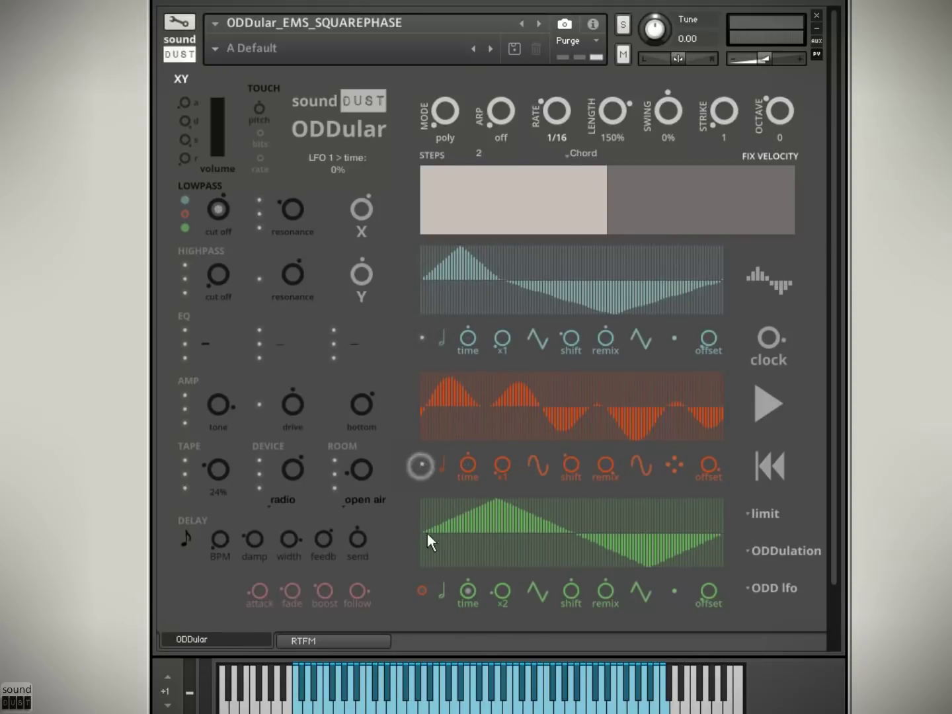
{"action": "left_click", "coordinate": [421, 591]}
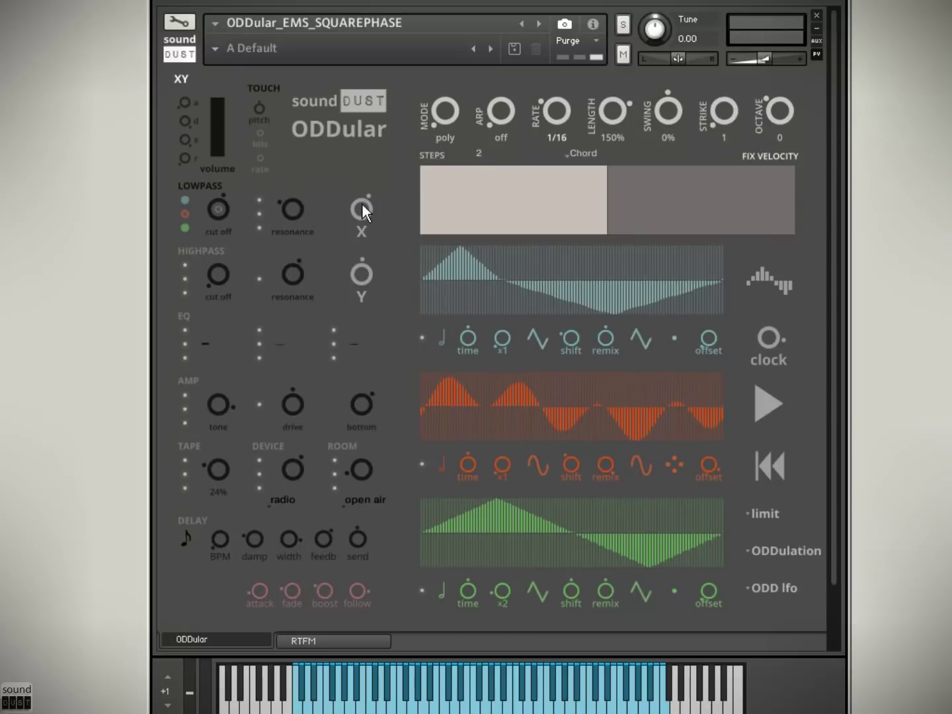
Turn the X control up to about 851 and the Y control down to about 191, and use X's context menu
{"action": "left_click_drag", "start_coordinate": [361, 207], "coordinate": [371, 166]}
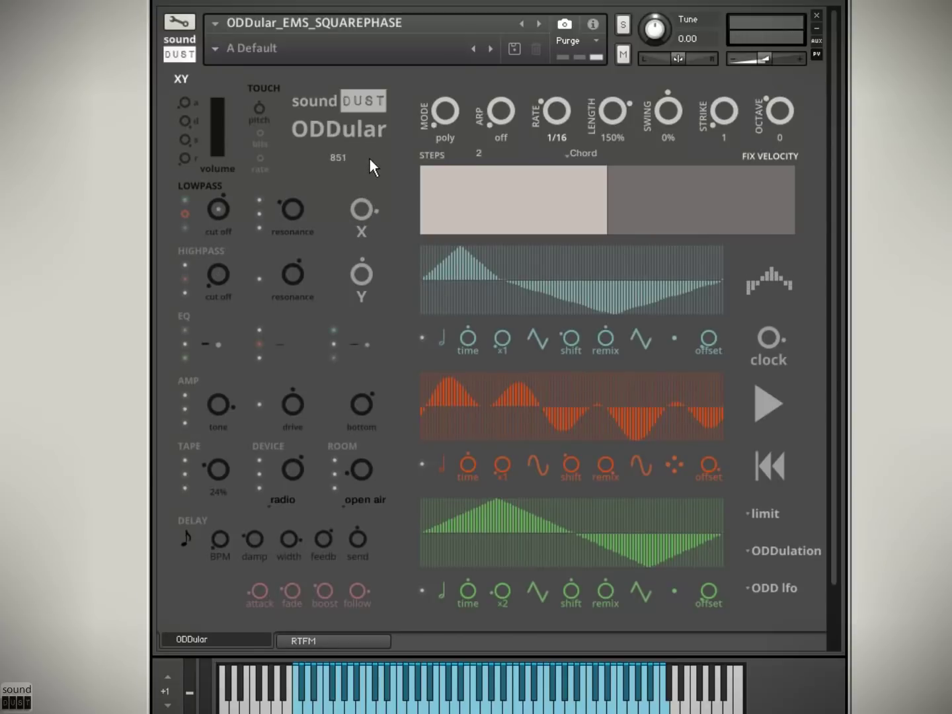
{"action": "left_click_drag", "start_coordinate": [361, 270], "coordinate": [346, 319]}
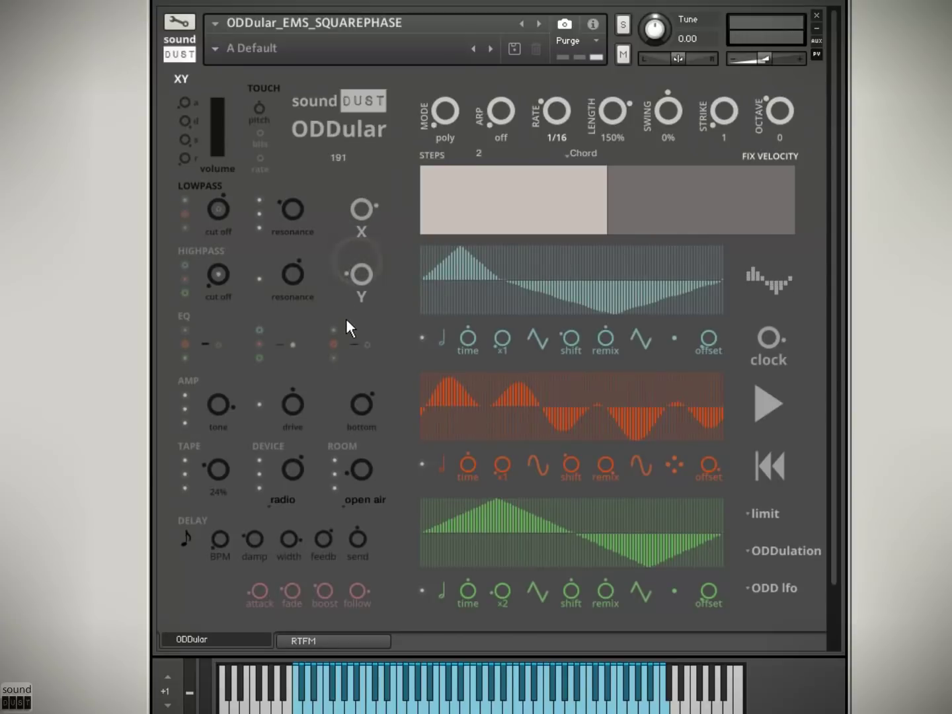
{"action": "right_click", "coordinate": [363, 212]}
{"action": "left_click", "coordinate": [336, 193]}
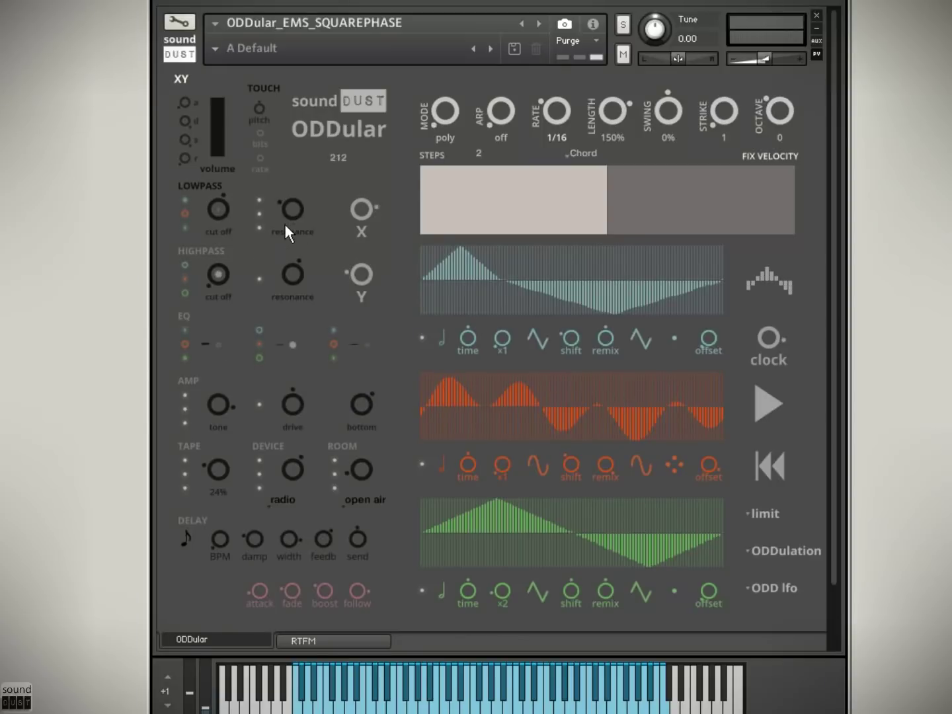
Show the XY pad and sweep its puck across the whole area
{"action": "left_click", "coordinate": [181, 80]}
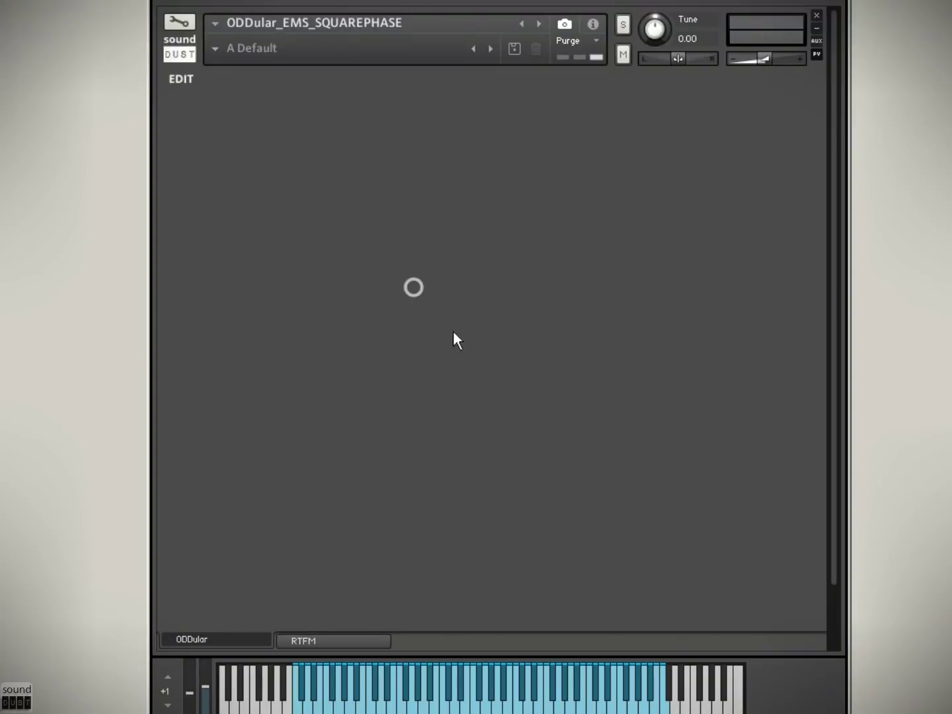
{"action": "left_click_drag", "start_coordinate": [402, 280], "coordinate": [260, 405]}
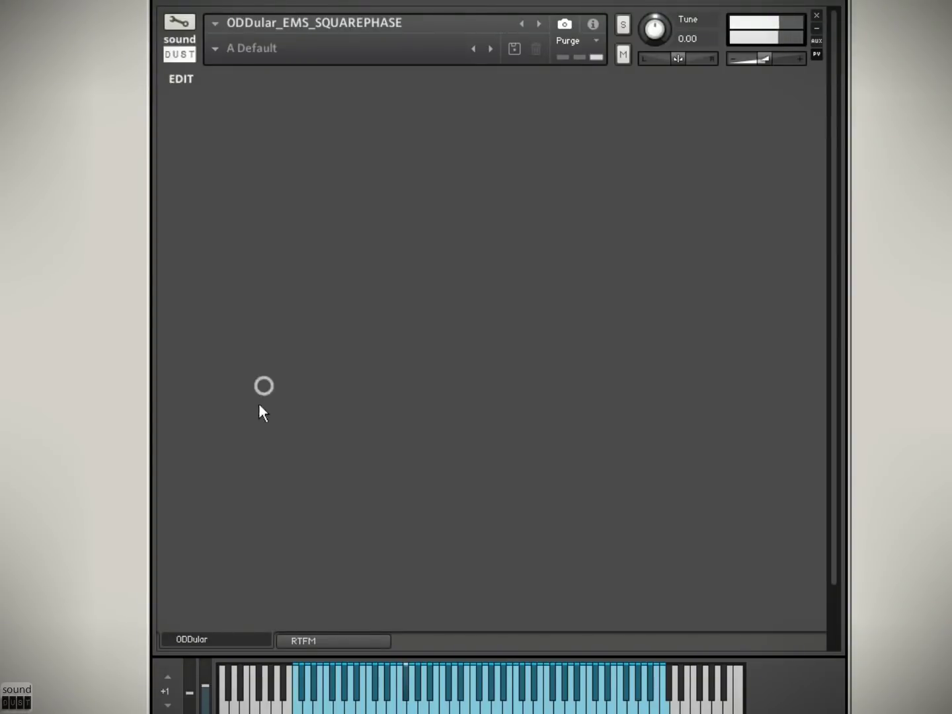
{"action": "left_click_drag", "start_coordinate": [451, 354], "coordinate": [457, 155]}
{"action": "left_click_drag", "start_coordinate": [198, 174], "coordinate": [648, 518]}
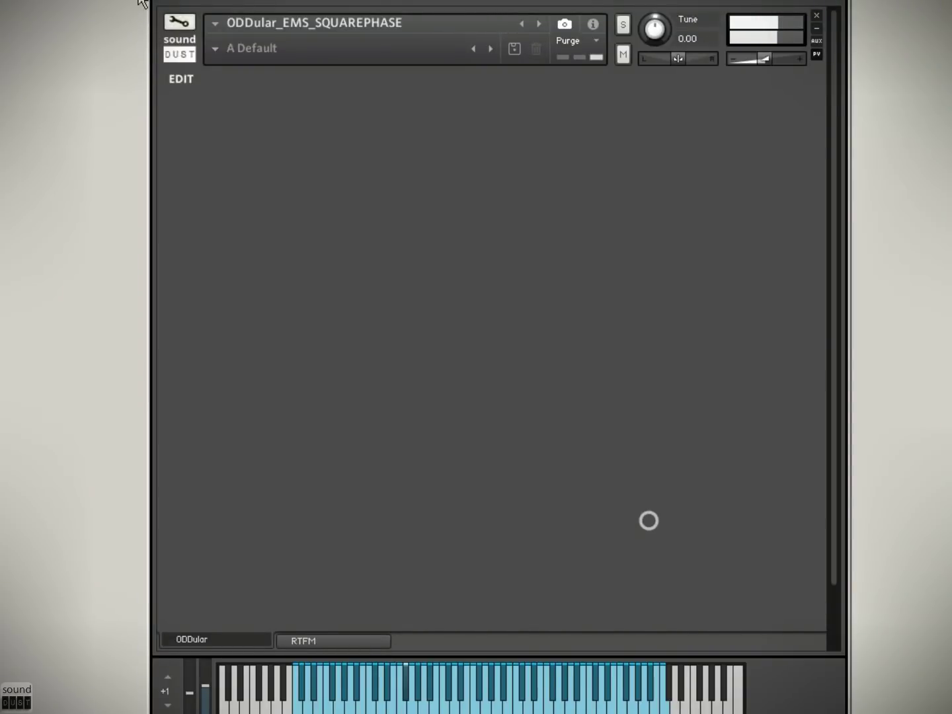
Return to the edit view and switch on the highpass and EQ sections
{"action": "left_click", "coordinate": [175, 84]}
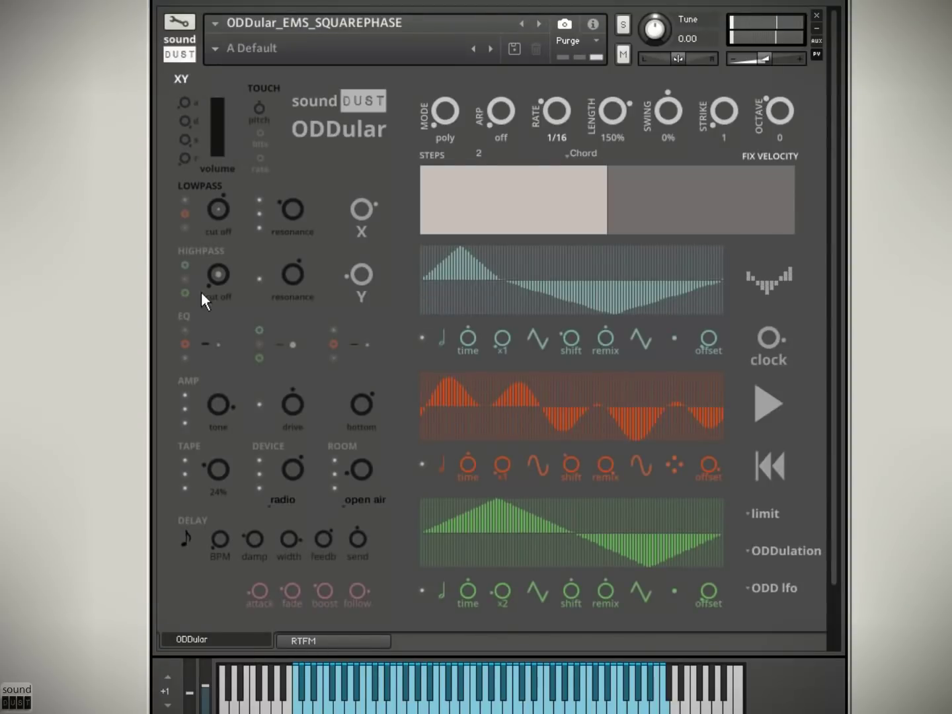
{"action": "left_click", "coordinate": [187, 252]}
{"action": "left_click", "coordinate": [185, 318]}
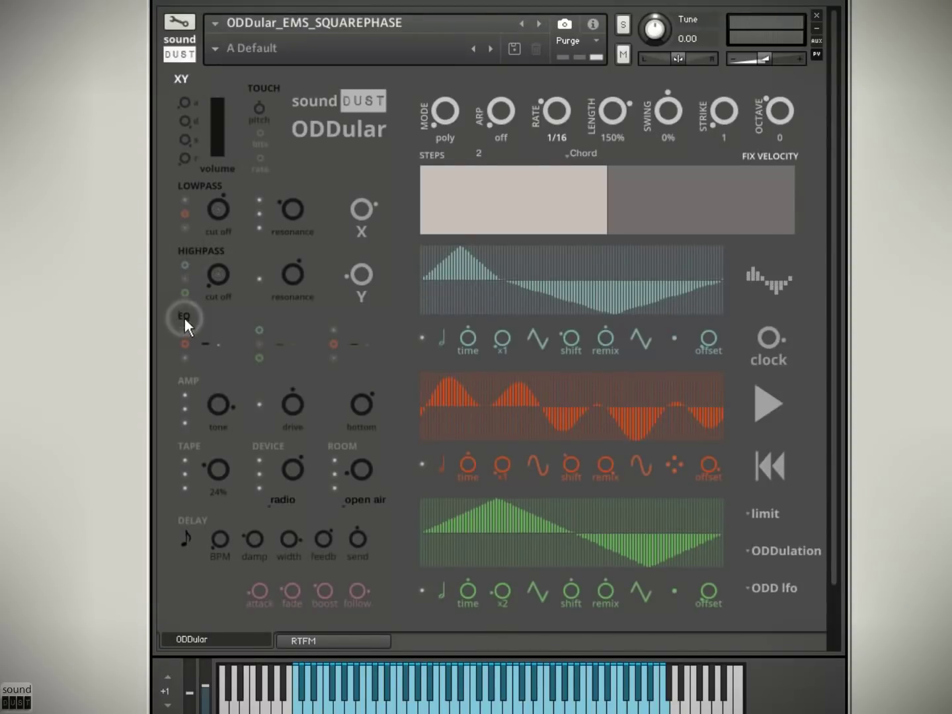
Sweep the XY pad's puck with highpass and EQ switched on, and turn the X control up in the edit view
{"action": "left_click", "coordinate": [180, 80]}
{"action": "left_click_drag", "start_coordinate": [646, 523], "coordinate": [640, 191]}
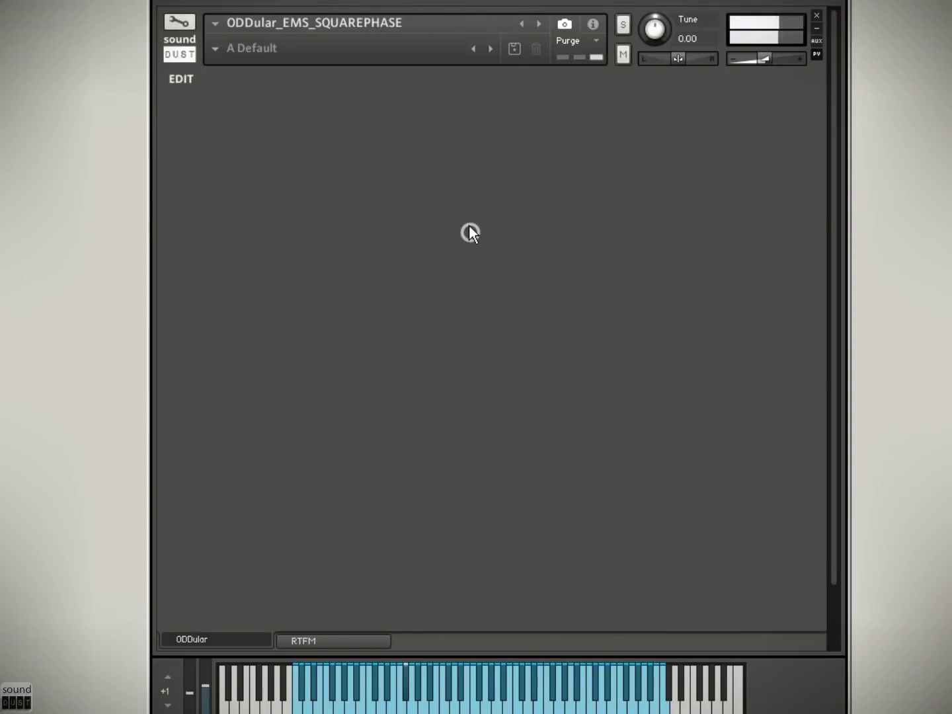
{"action": "left_click_drag", "start_coordinate": [199, 153], "coordinate": [642, 570]}
{"action": "left_click_drag", "start_coordinate": [711, 520], "coordinate": [621, 267]}
{"action": "left_click", "coordinate": [182, 80]}
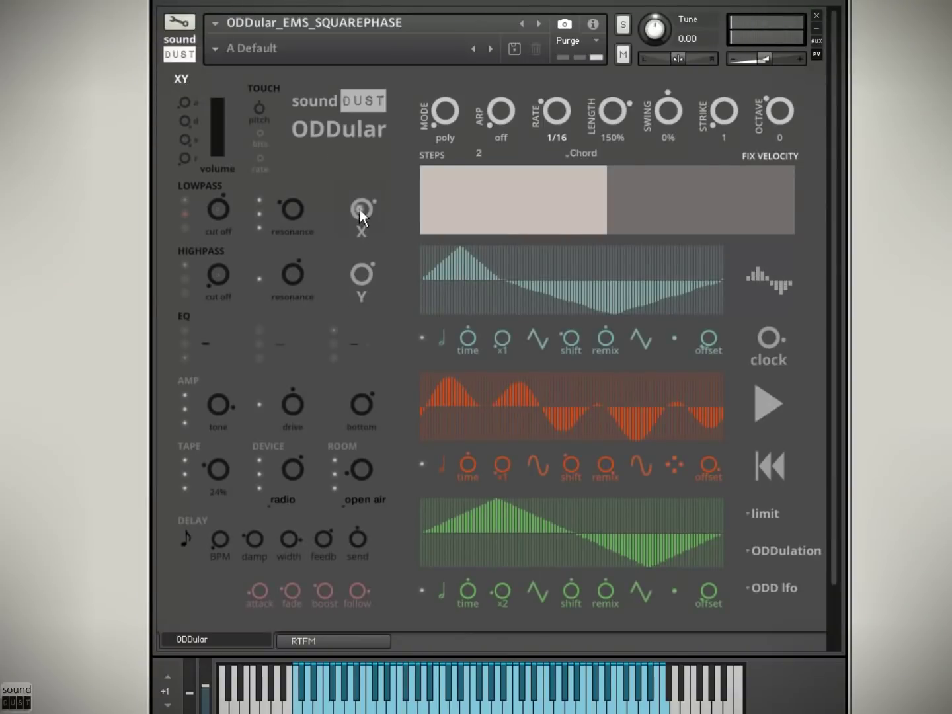
{"action": "left_click_drag", "start_coordinate": [360, 208], "coordinate": [372, 185]}
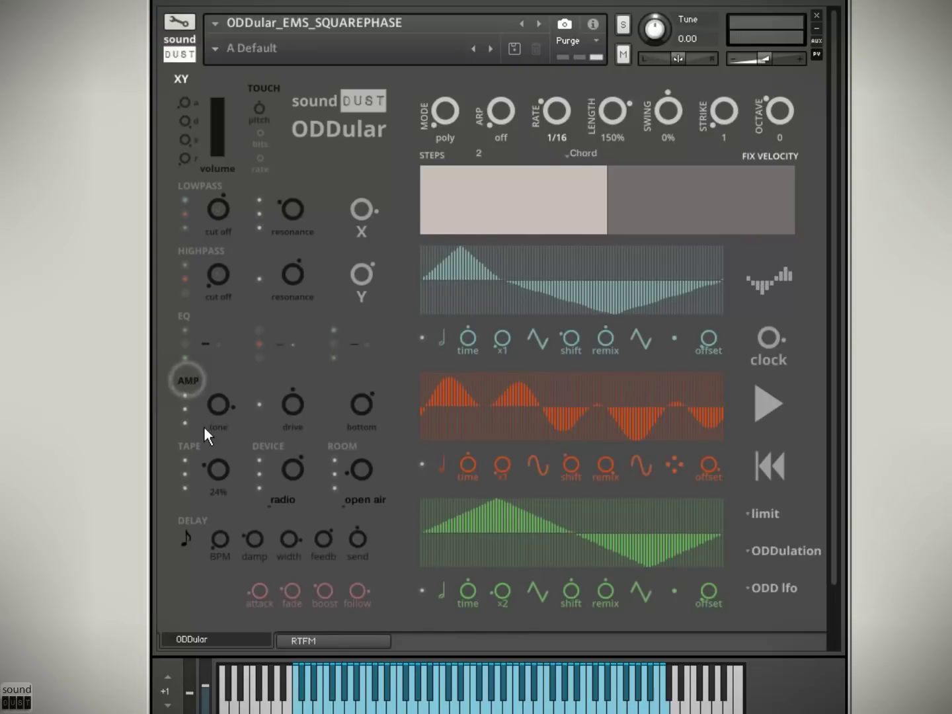
Set the amp tone to 18 % and modulate it with LFO 2 and, at -100 %, with LFO 3
{"action": "left_click_drag", "start_coordinate": [214, 408], "coordinate": [189, 407]}
{"action": "left_click", "coordinate": [185, 409]}
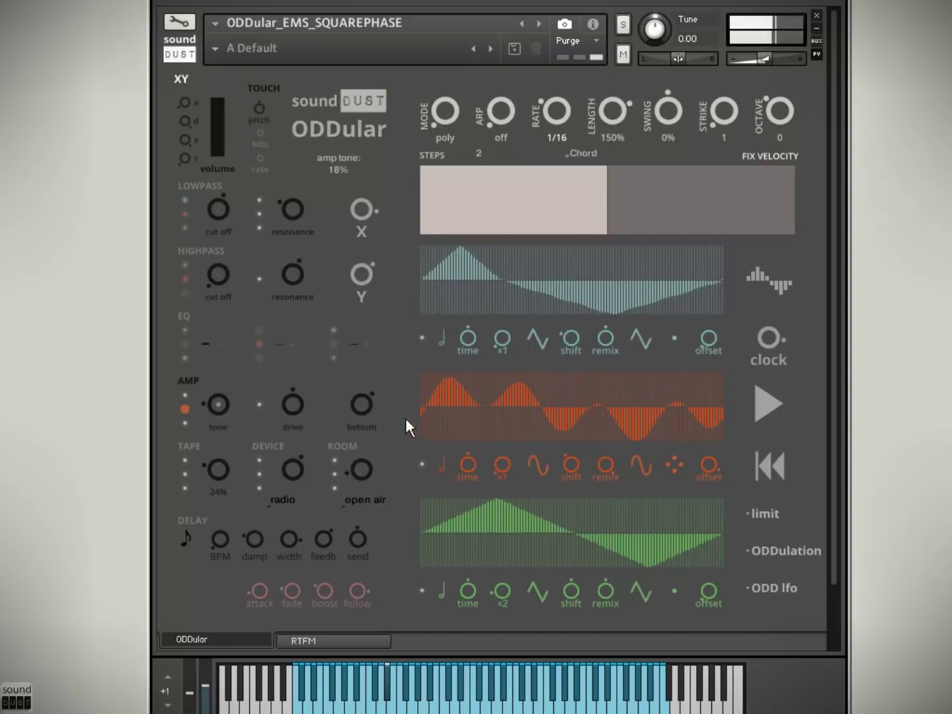
{"action": "left_click", "coordinate": [185, 422]}
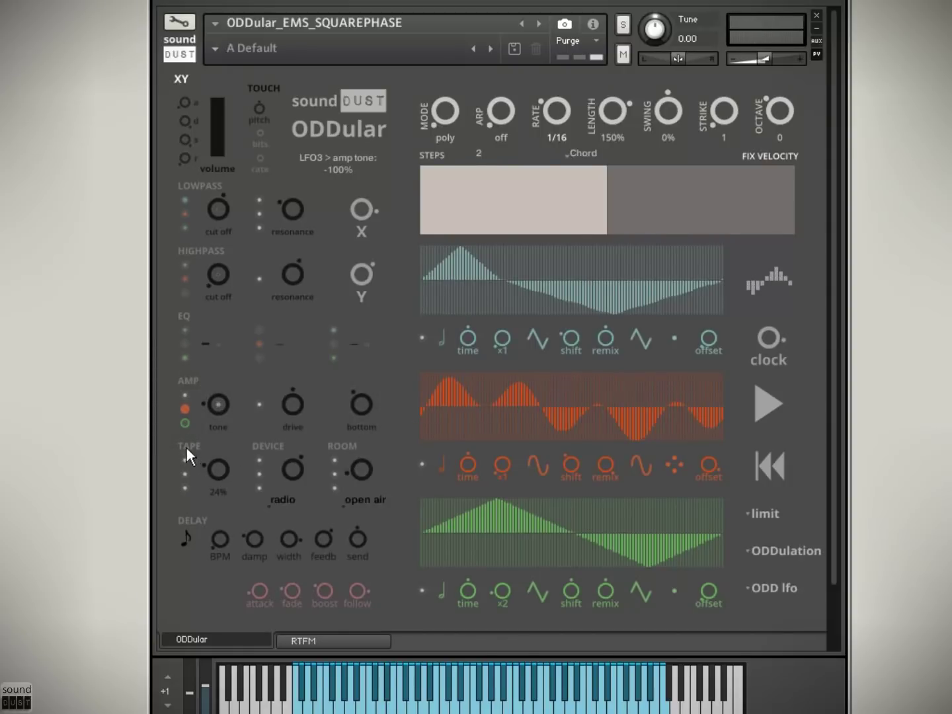
Set the tape amount to 90 % and modulate it with LFO 2 at -64 %
{"action": "left_click", "coordinate": [187, 473]}
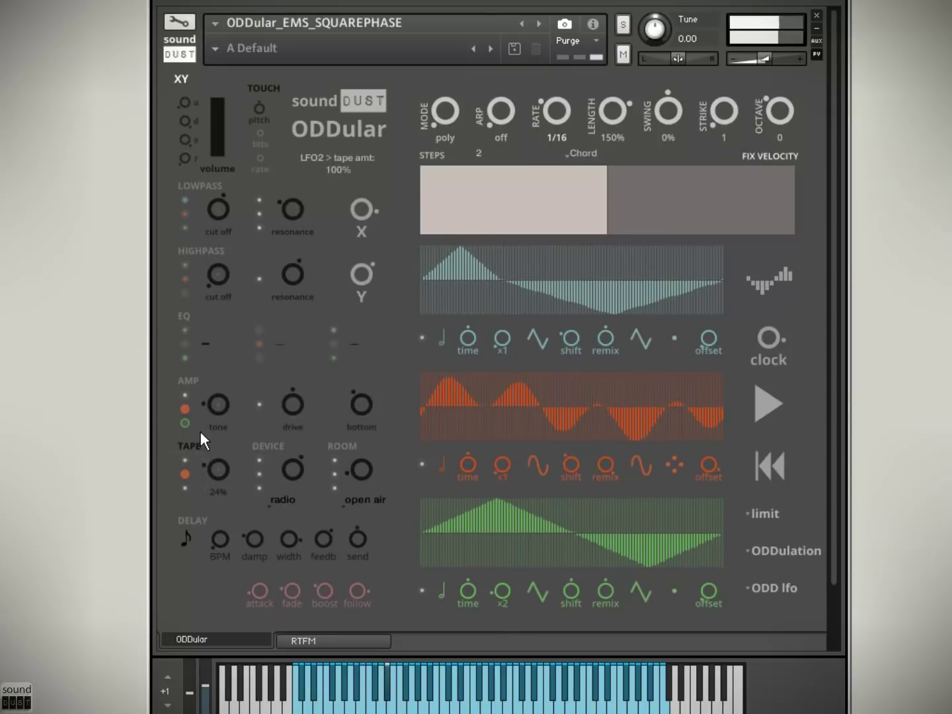
{"action": "left_click", "coordinate": [186, 473]}
{"action": "left_click_drag", "start_coordinate": [185, 474], "coordinate": [187, 456]}
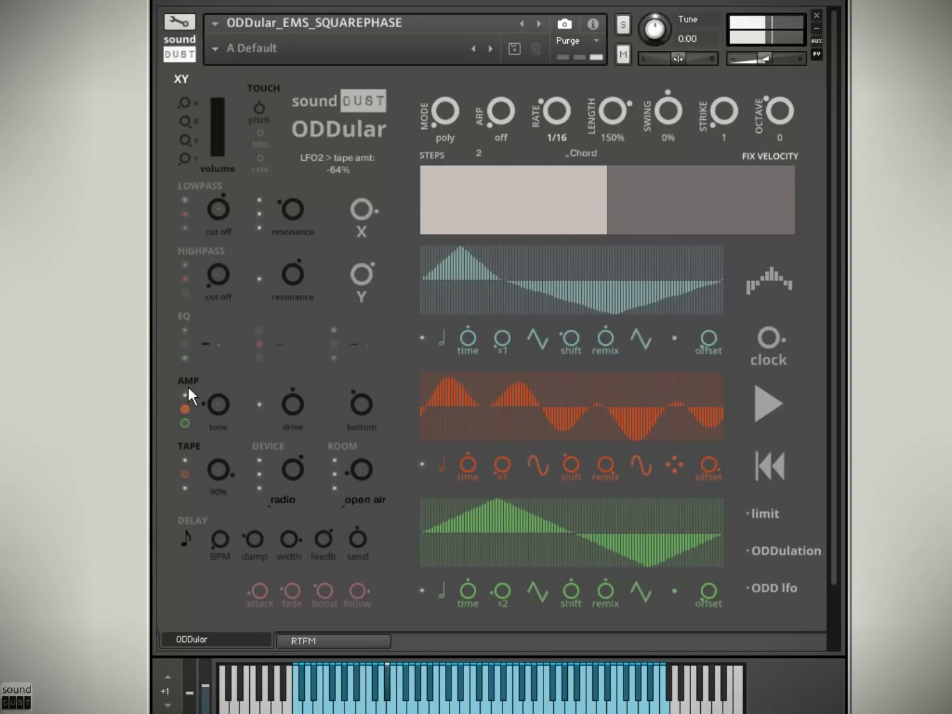
Switch off the amp and tape sections, switch the device section on and set its amount to 100 %
{"action": "left_click", "coordinate": [188, 379]}
{"action": "left_click", "coordinate": [189, 448]}
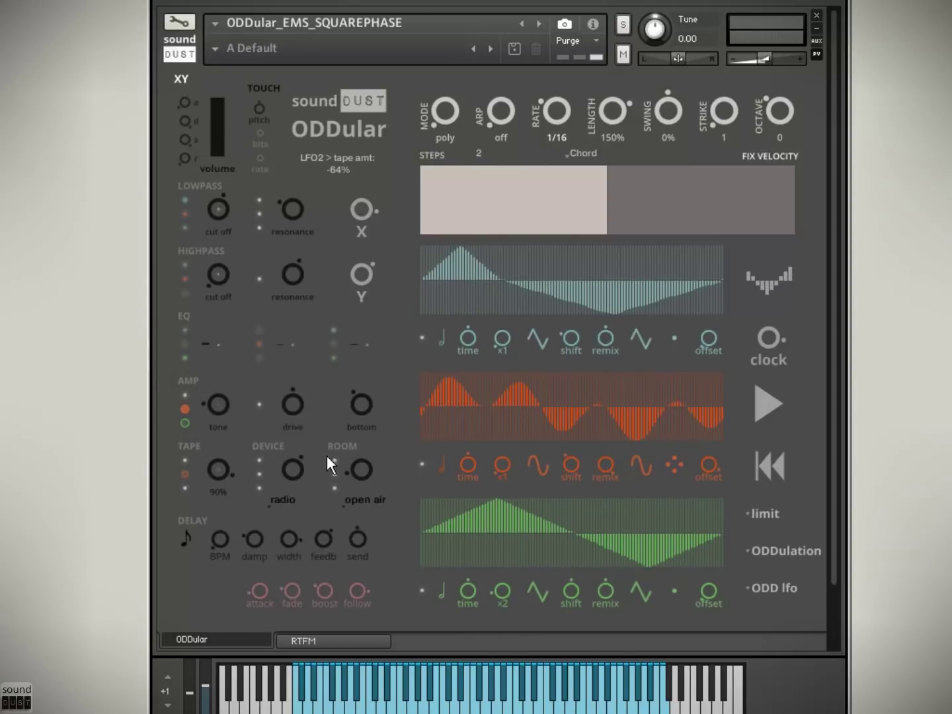
{"action": "left_click", "coordinate": [271, 447]}
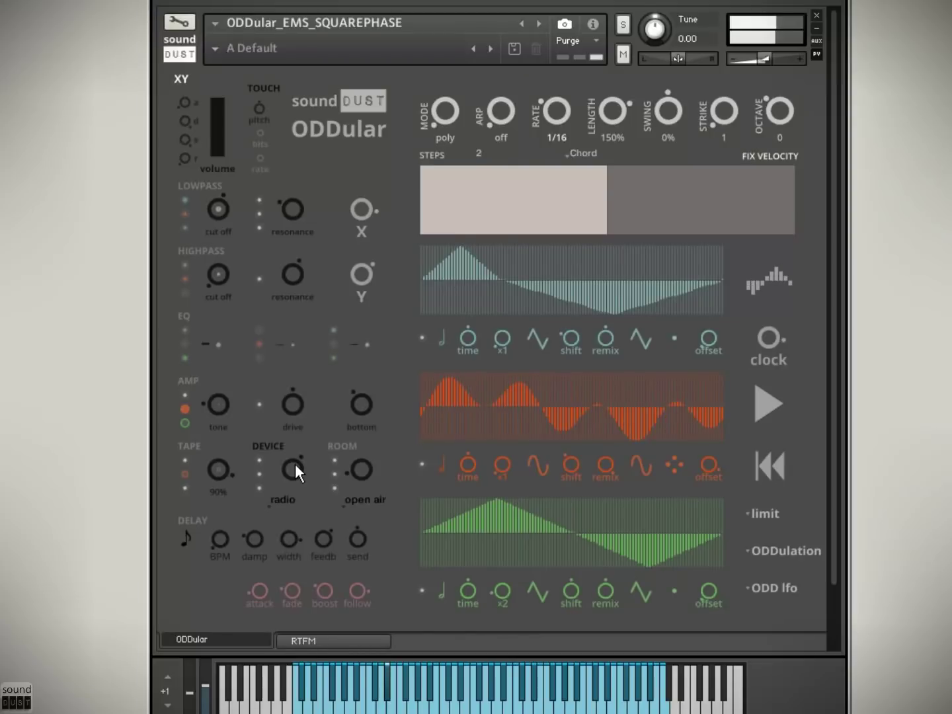
{"action": "left_click_drag", "start_coordinate": [294, 468], "coordinate": [298, 337]}
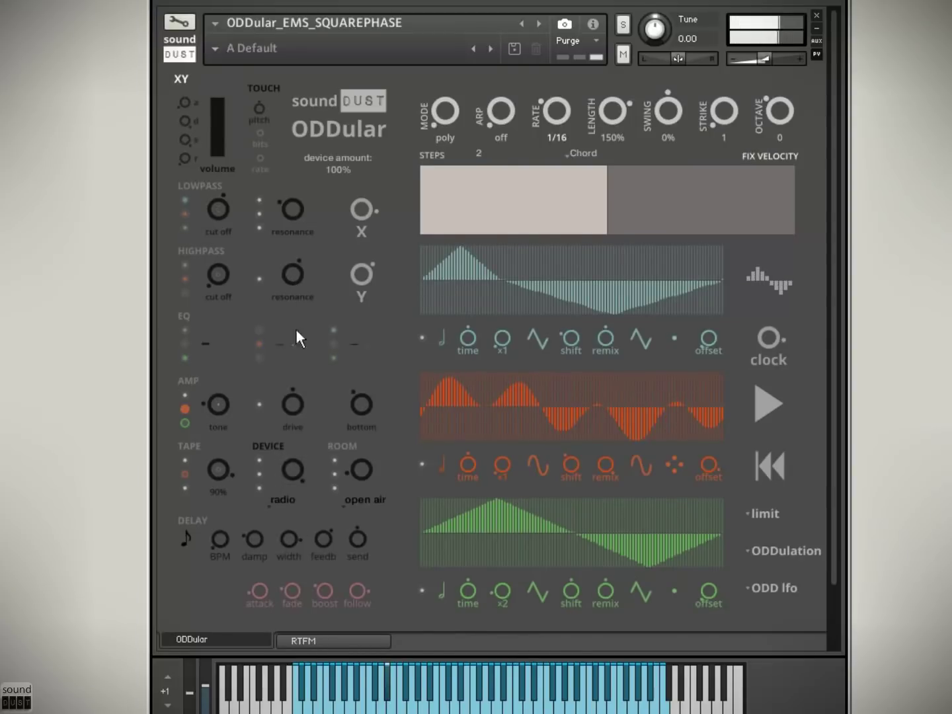
Try the EMS1 and EMS2 device types and return to EMS1
{"action": "left_click", "coordinate": [287, 498]}
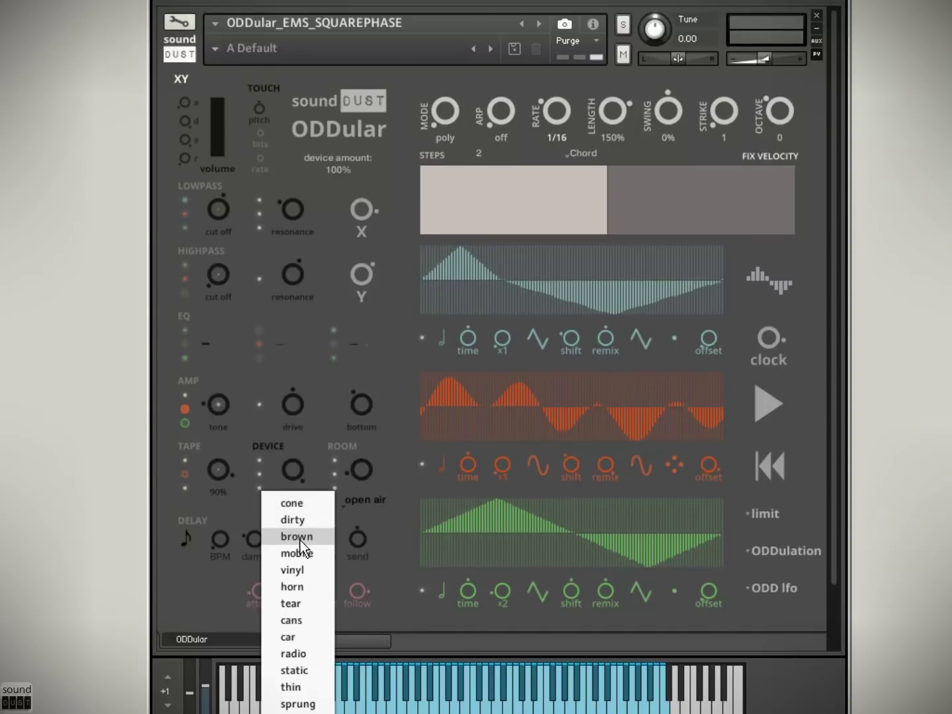
{"action": "left_click", "coordinate": [297, 708]}
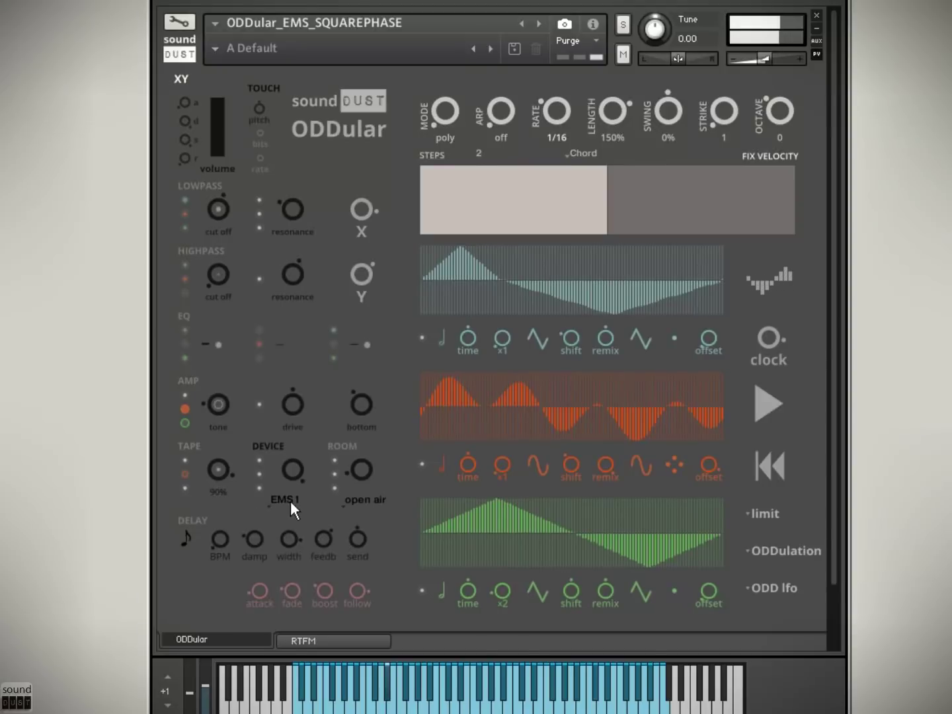
{"action": "left_click", "coordinate": [290, 501]}
{"action": "left_click", "coordinate": [342, 521]}
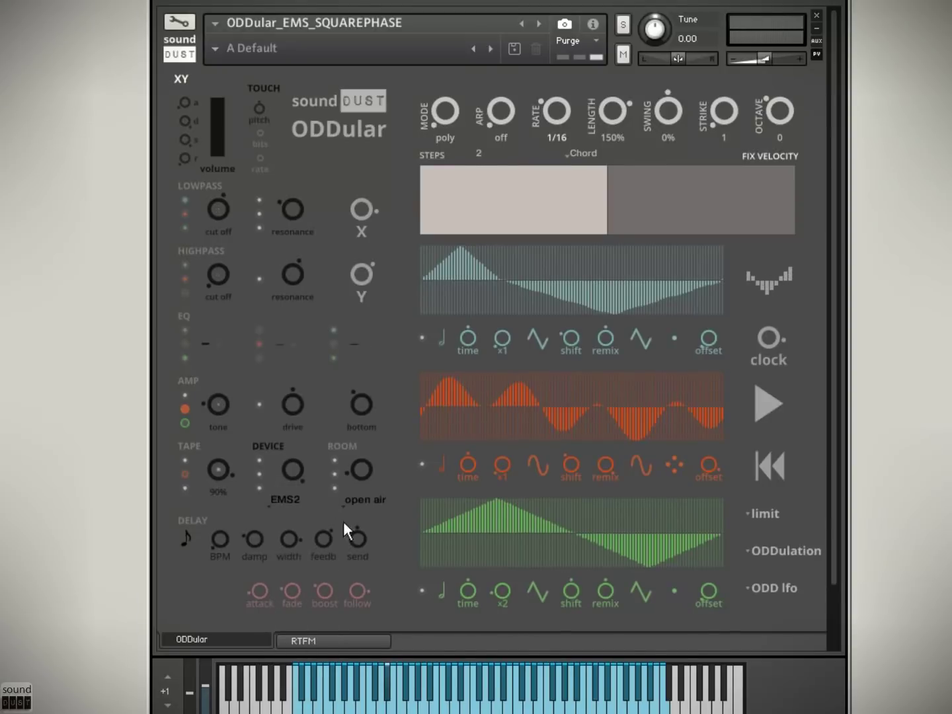
{"action": "left_click", "coordinate": [282, 507]}
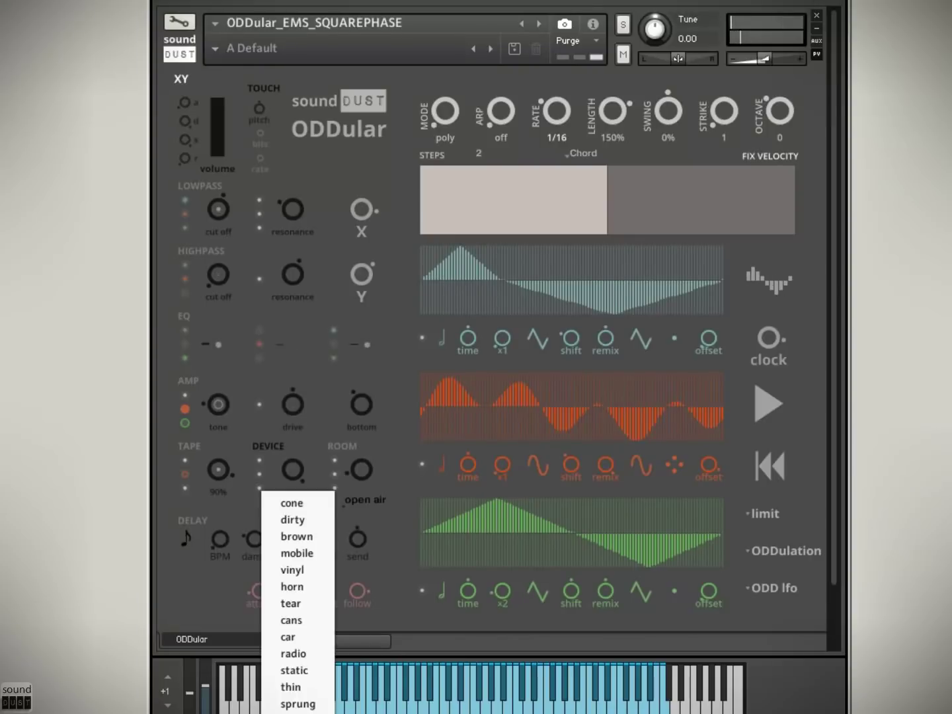
{"action": "left_click", "coordinate": [339, 509]}
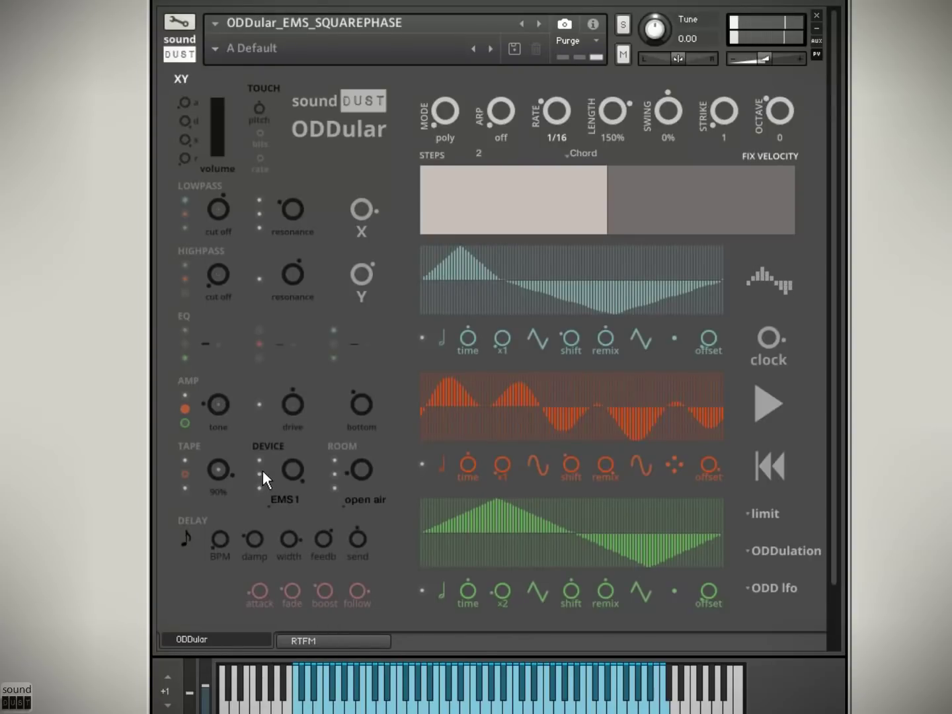
Set the device amount to 60 % and modulate it with LFO 1, inversely with LFO 2, and with LFO 3 at 94 %
{"action": "left_click_drag", "start_coordinate": [260, 473], "coordinate": [270, 544]}
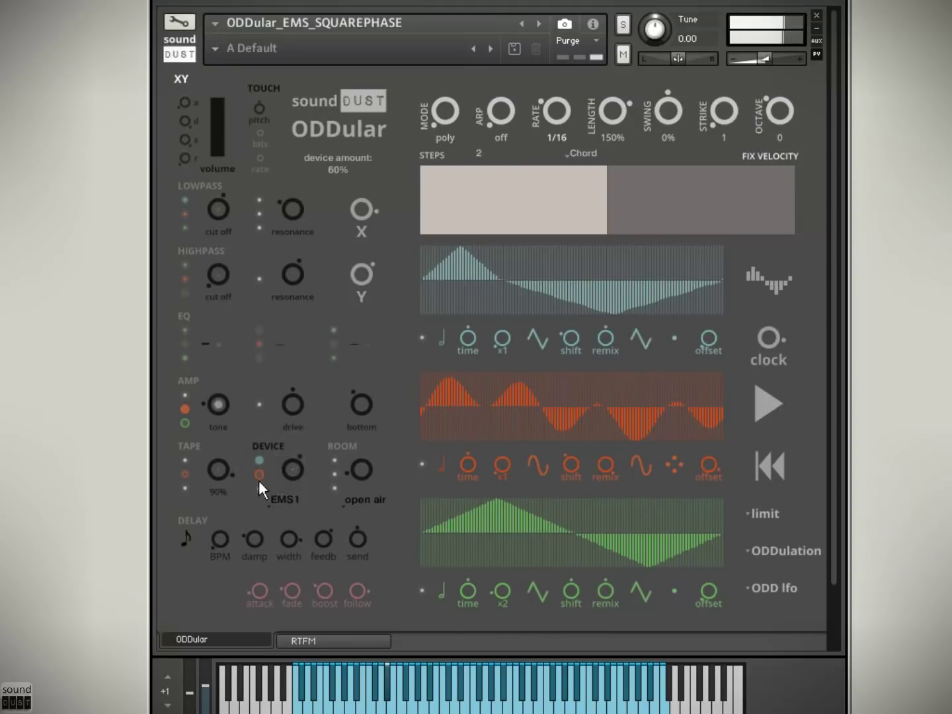
{"action": "left_click_drag", "start_coordinate": [260, 485], "coordinate": [277, 455]}
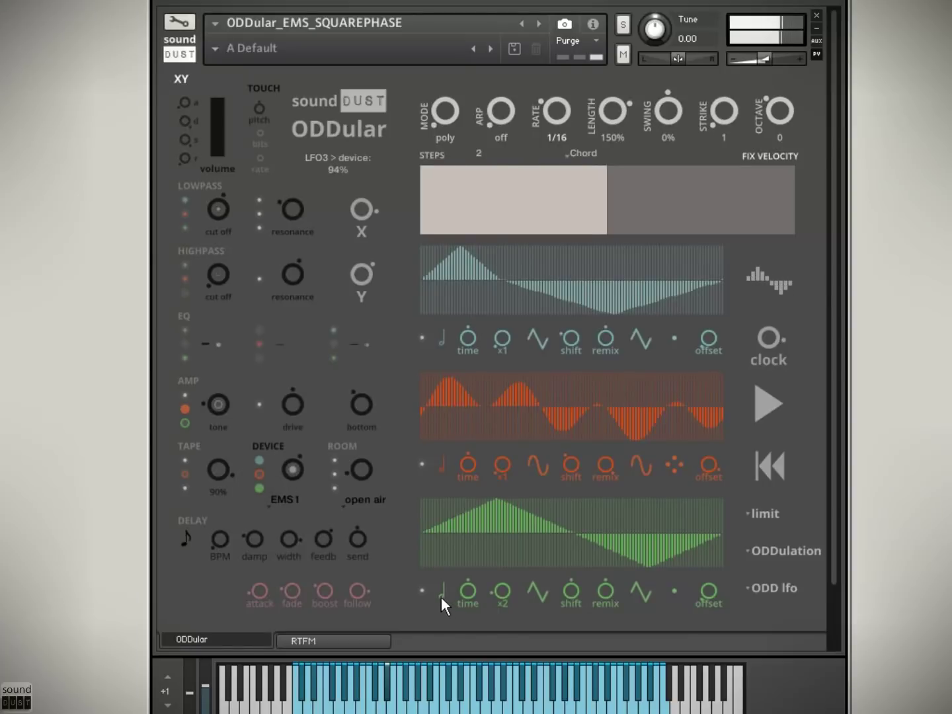
Set LFO 3's time to eight and change the device type to dirty
{"action": "left_click_drag", "start_coordinate": [442, 597], "coordinate": [448, 567]}
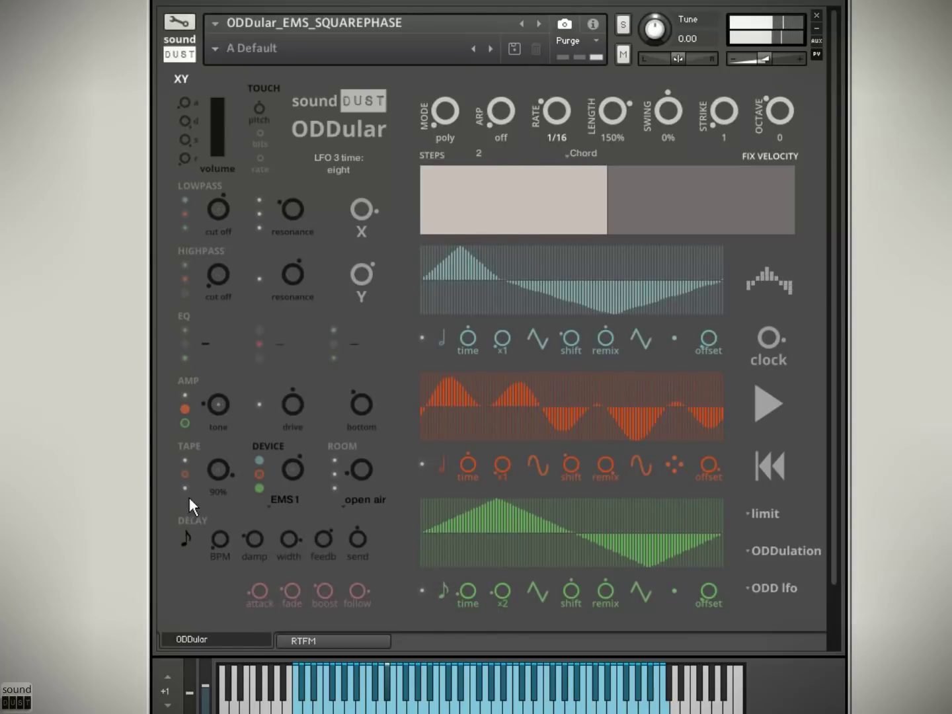
{"action": "left_click", "coordinate": [283, 497]}
{"action": "left_click", "coordinate": [296, 517]}
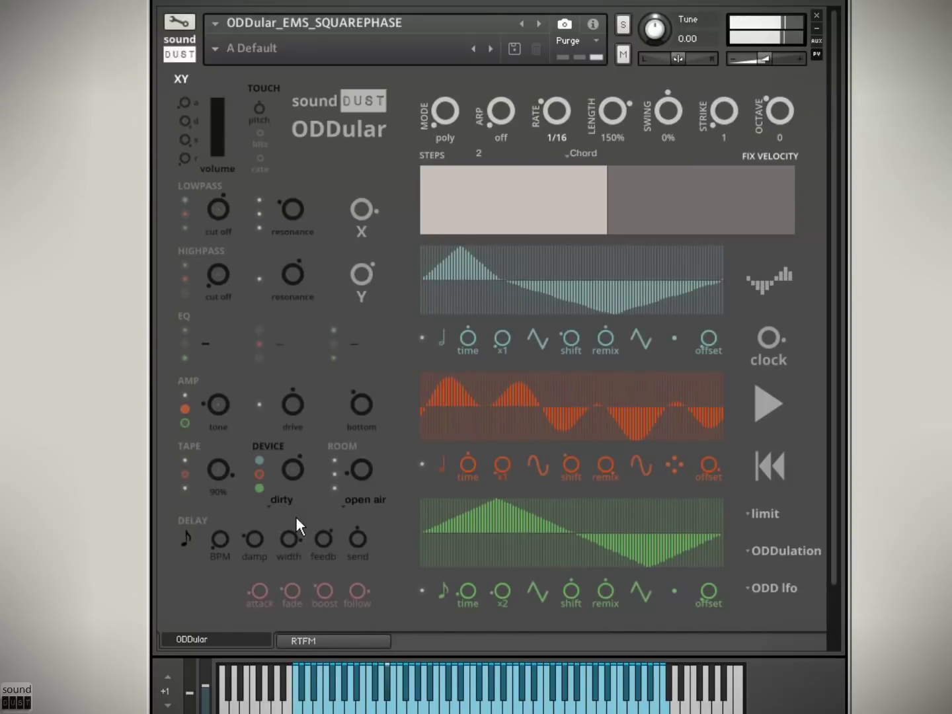
Try the lowpass filter with its cutoff at 3.9 kHz and switch the section off again
{"action": "left_click", "coordinate": [186, 199]}
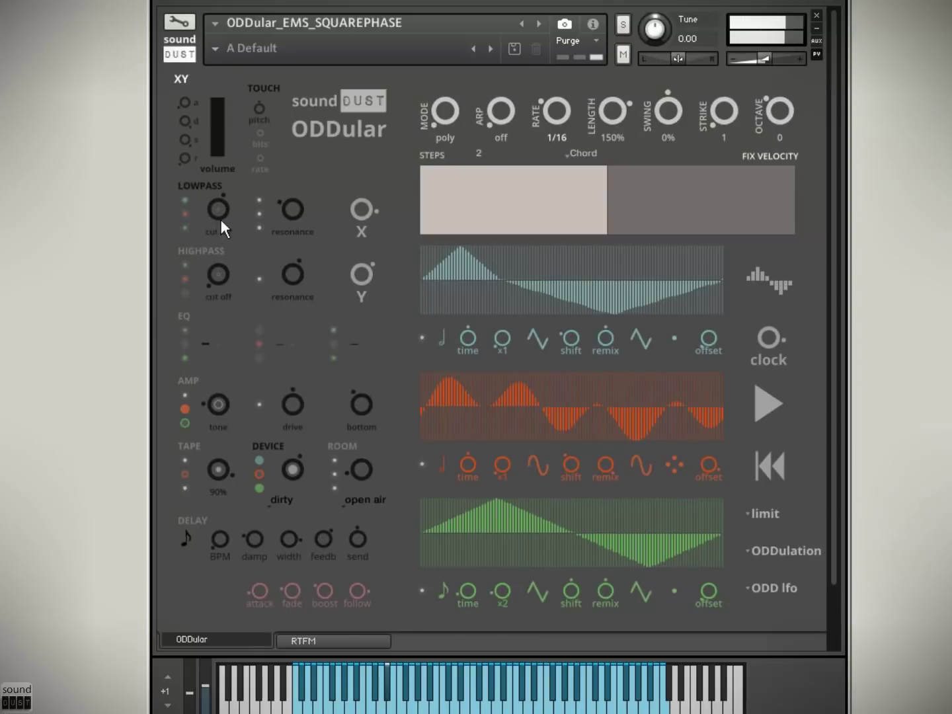
{"action": "left_click_drag", "start_coordinate": [221, 219], "coordinate": [224, 191]}
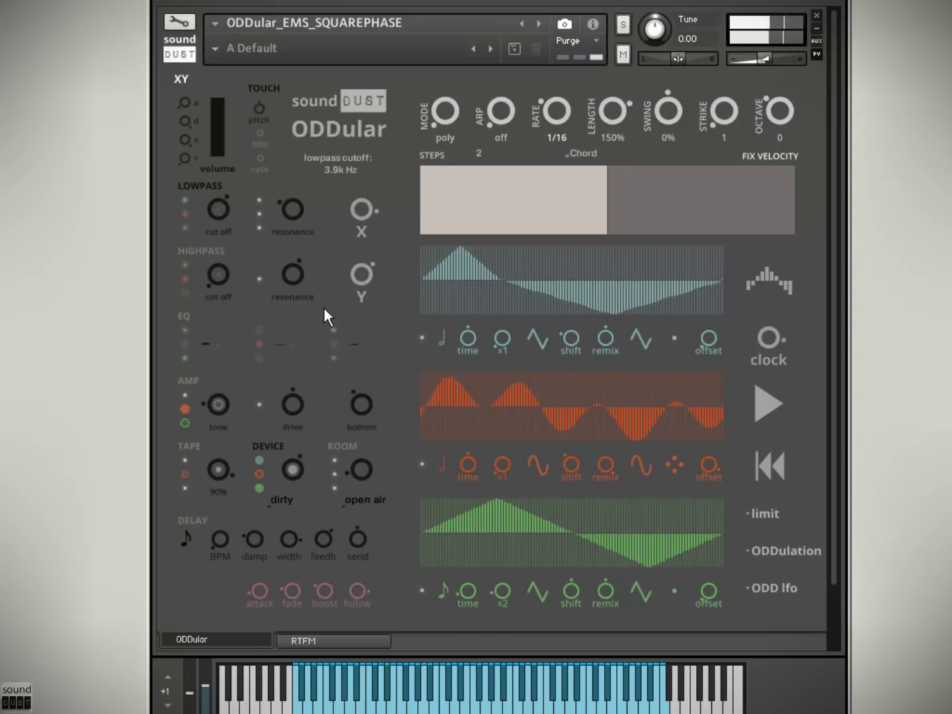
{"action": "left_click", "coordinate": [193, 187]}
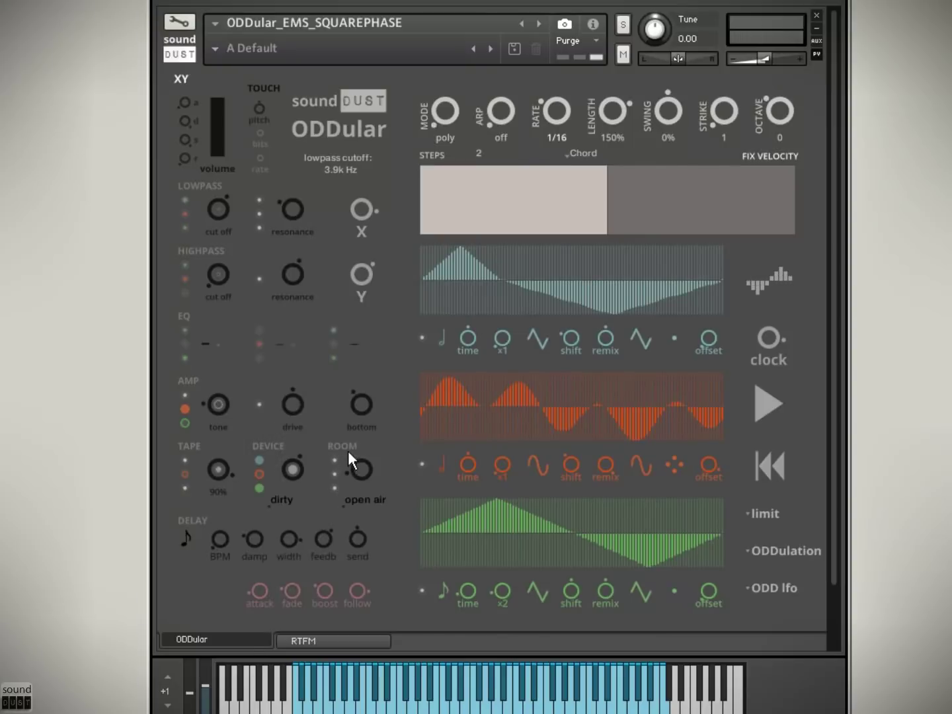
Set the room type to cirrus and raise the room amount
{"action": "left_click", "coordinate": [357, 500]}
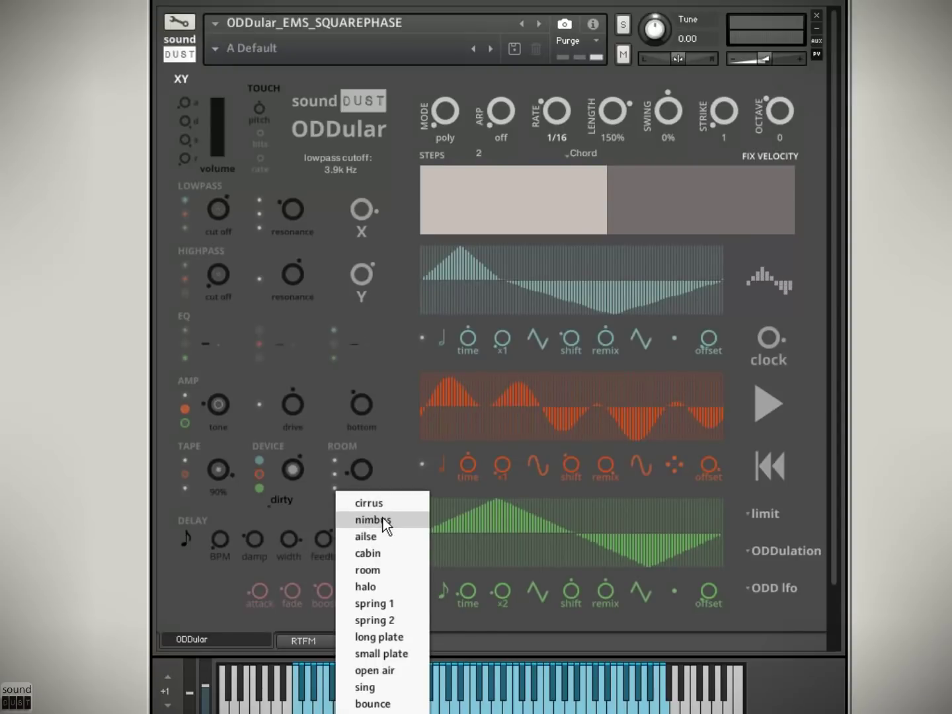
{"action": "left_click", "coordinate": [379, 503]}
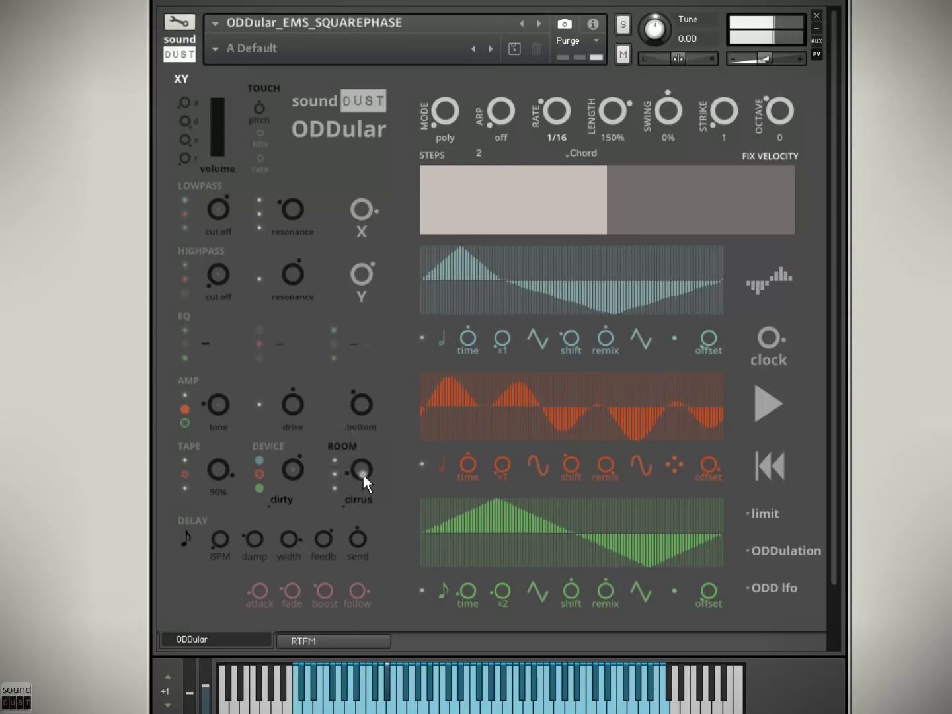
{"action": "left_click_drag", "start_coordinate": [362, 474], "coordinate": [370, 519]}
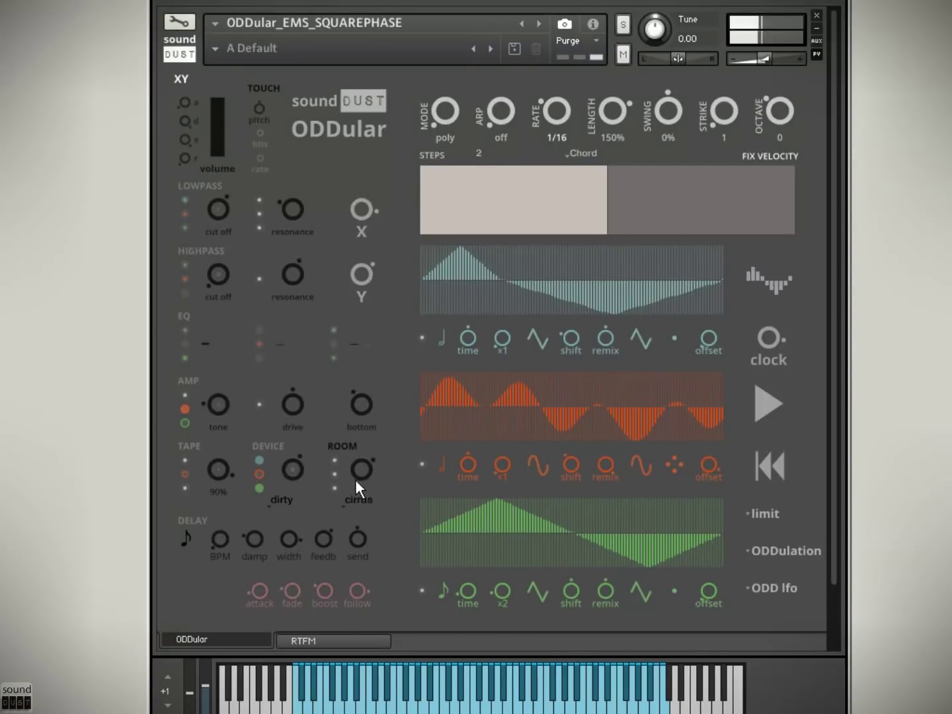
Set the room amount to 50 % and modulate it inversely with LFO 1 and positively with LFO 2
{"action": "left_click_drag", "start_coordinate": [334, 459], "coordinate": [327, 485]}
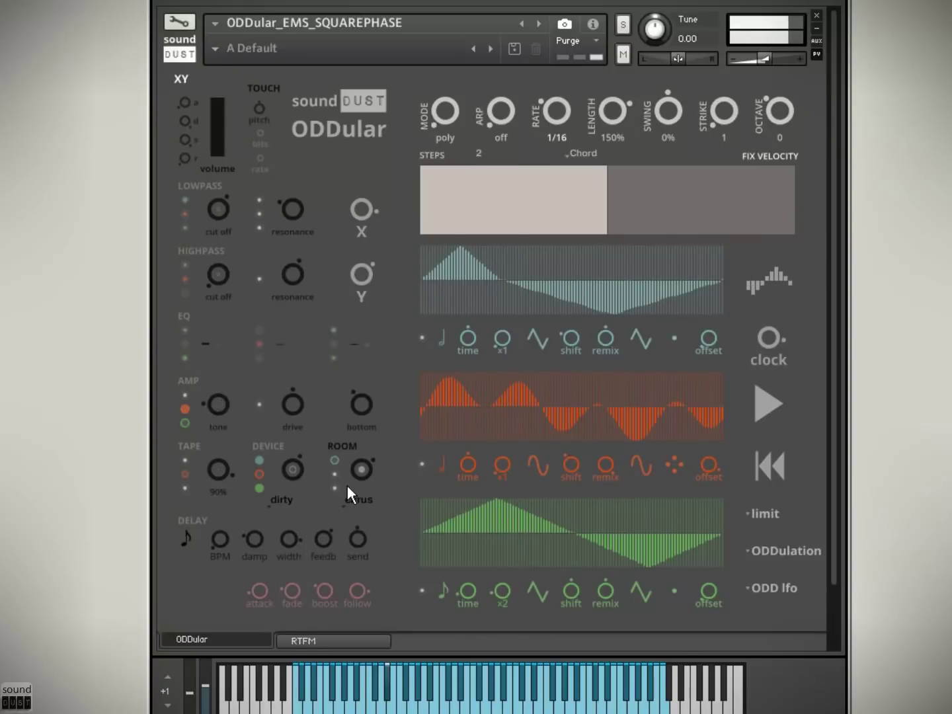
{"action": "left_click", "coordinate": [357, 469]}
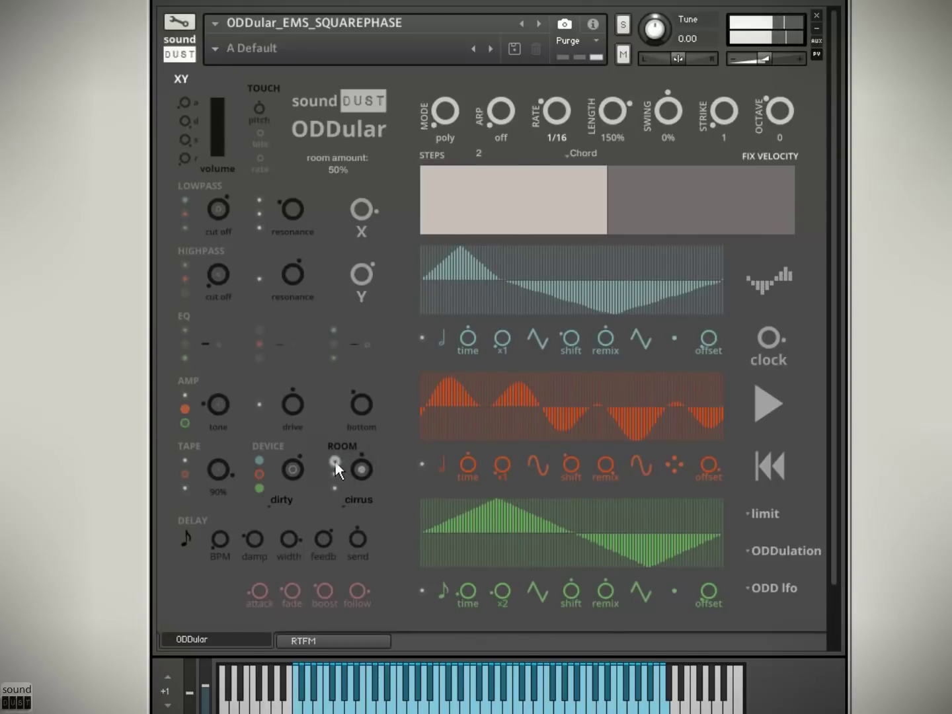
{"action": "mouse_move", "coordinate": [336, 462]}
{"action": "left_mouse_down"}
{"action": "mouse_move", "coordinate": [334, 471]}
{"action": "mouse_move", "coordinate": [343, 452]}
{"action": "left_mouse_up"}
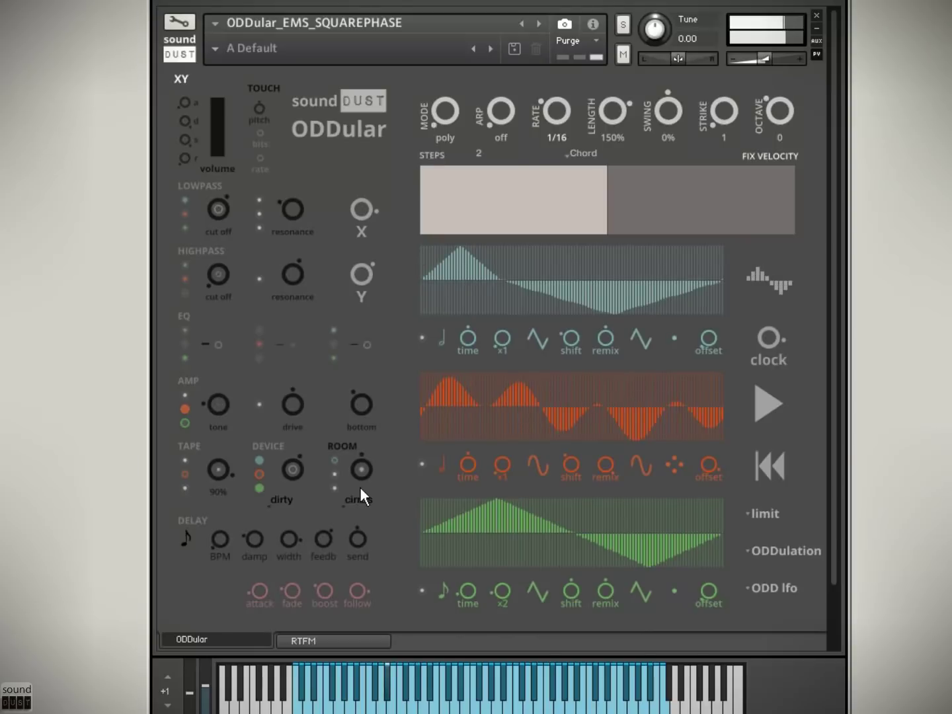
{"action": "left_click_drag", "start_coordinate": [336, 475], "coordinate": [304, 476]}
Switch the delay section on and the device and room sections off
{"action": "left_click", "coordinate": [261, 449]}
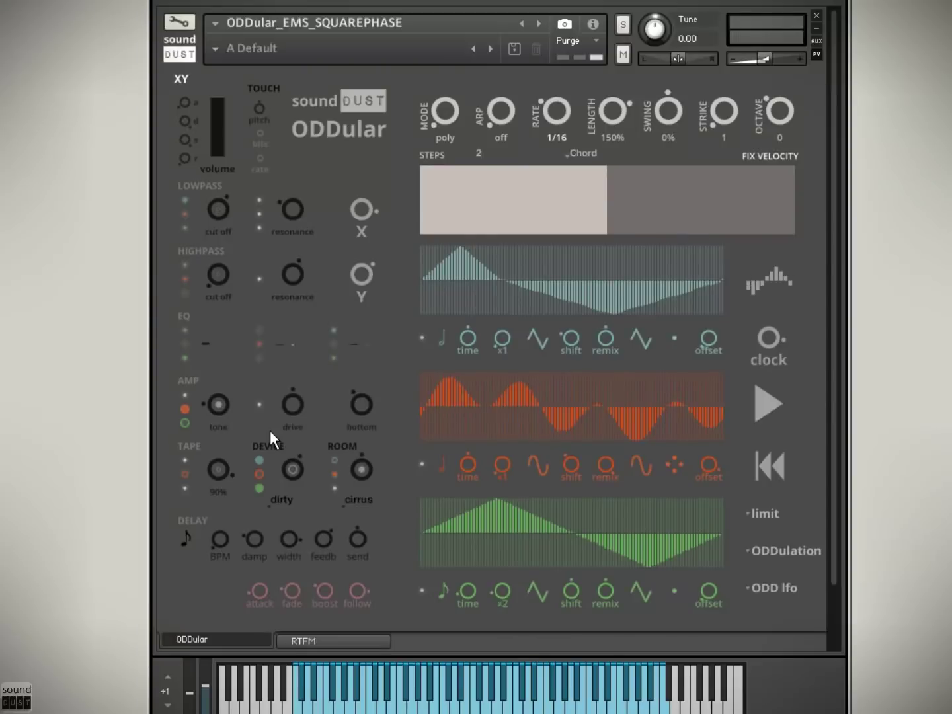
{"action": "left_click", "coordinate": [188, 533]}
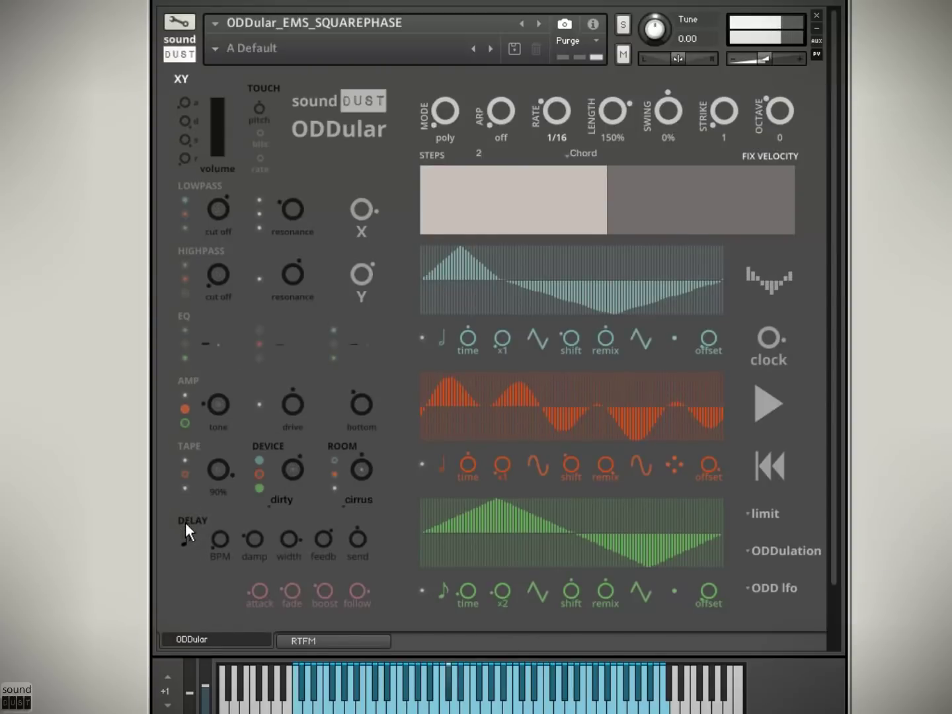
{"action": "left_click", "coordinate": [260, 454]}
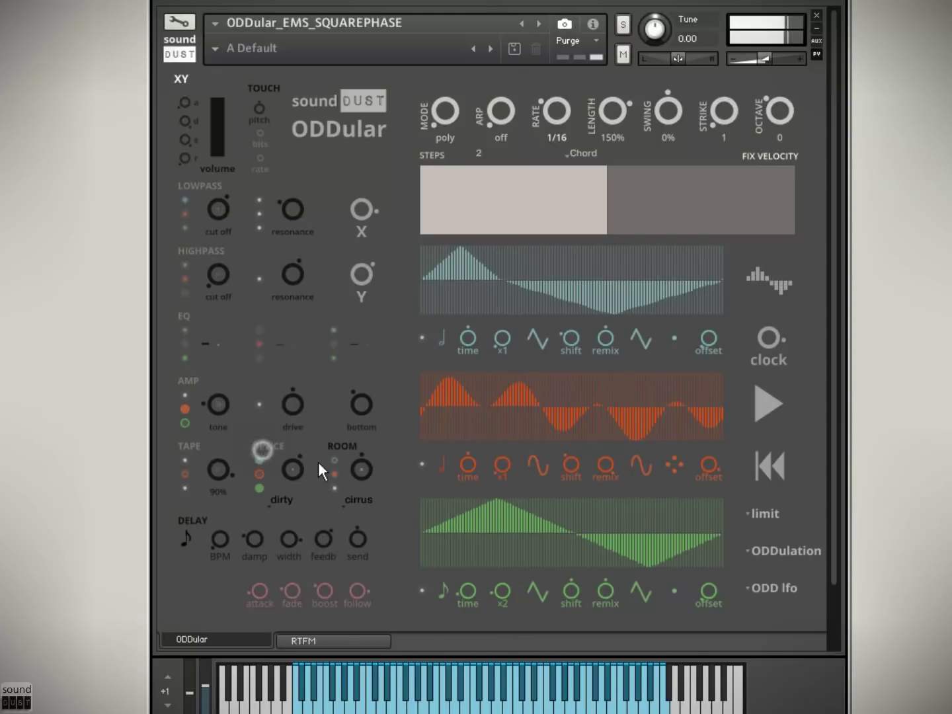
{"action": "left_click", "coordinate": [338, 451]}
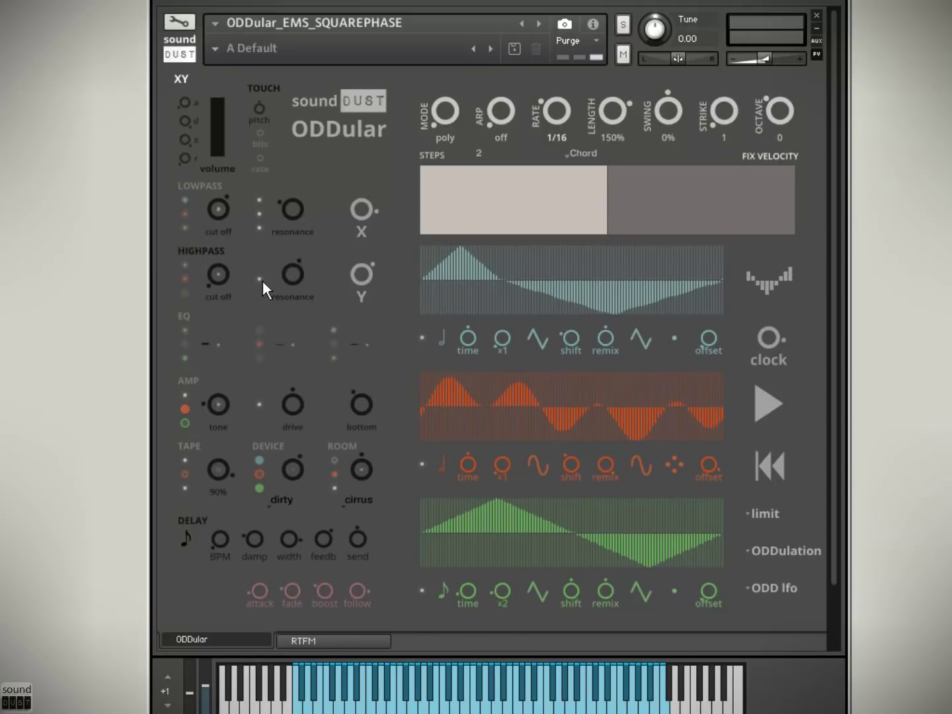
Modulate the highpass filter with the envelope follower and raise its cutoff
{"action": "left_click_drag", "start_coordinate": [262, 281], "coordinate": [268, 256]}
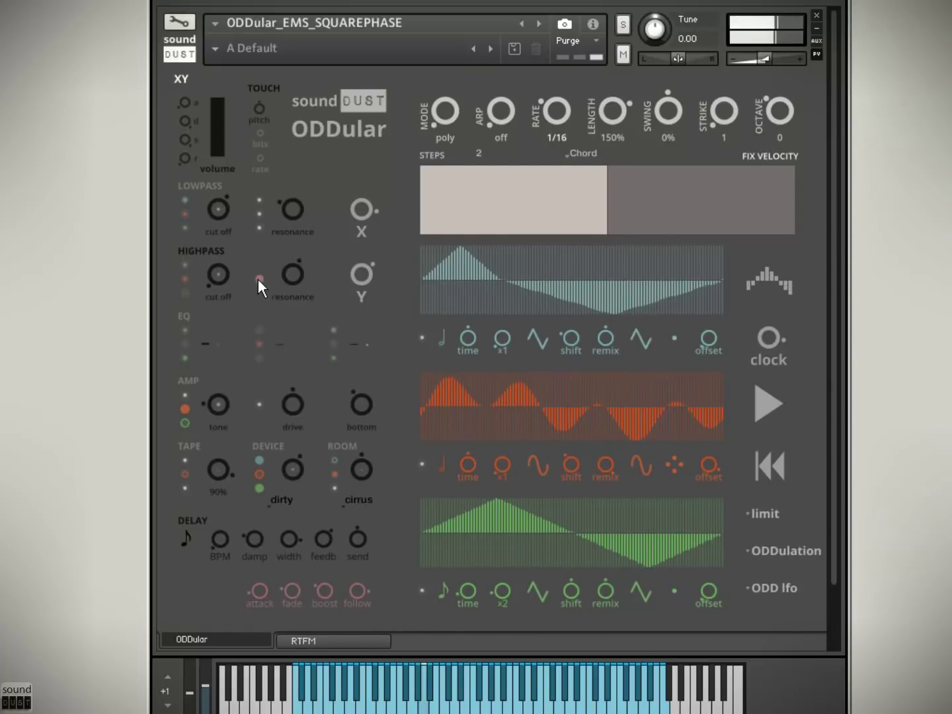
{"action": "left_click_drag", "start_coordinate": [261, 281], "coordinate": [226, 289]}
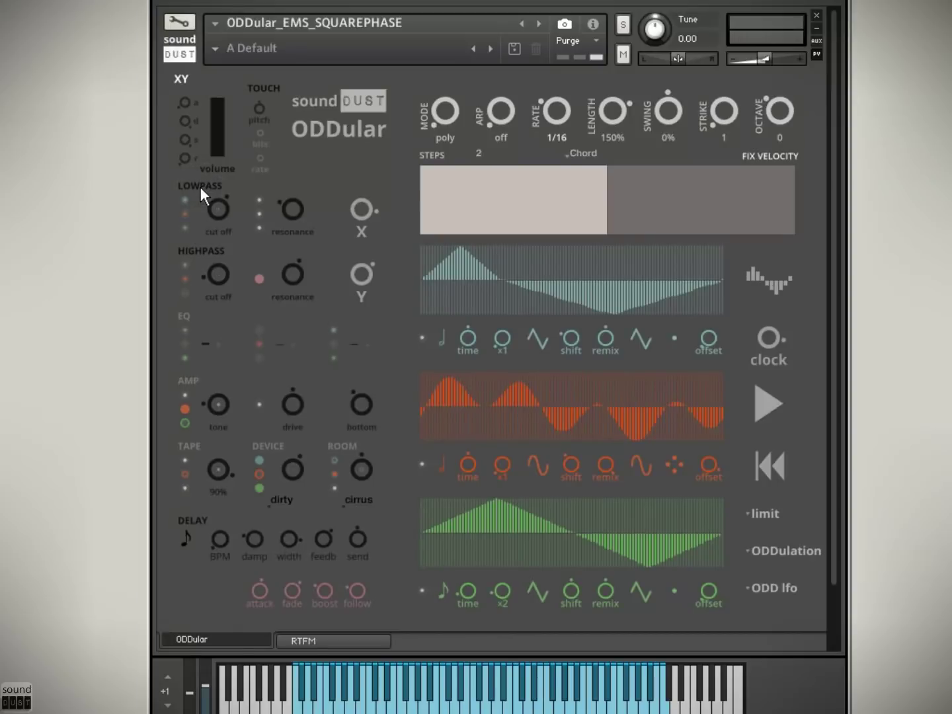
Switch on the EQ, amp, tape, device and room sections
{"action": "left_click", "coordinate": [187, 324]}
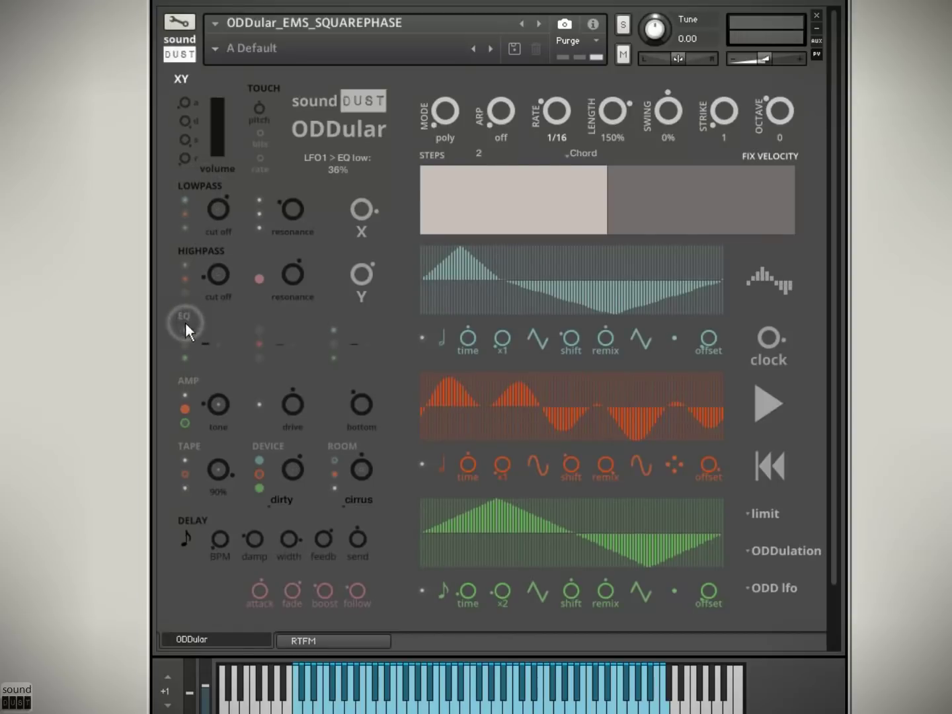
{"action": "left_click", "coordinate": [185, 381]}
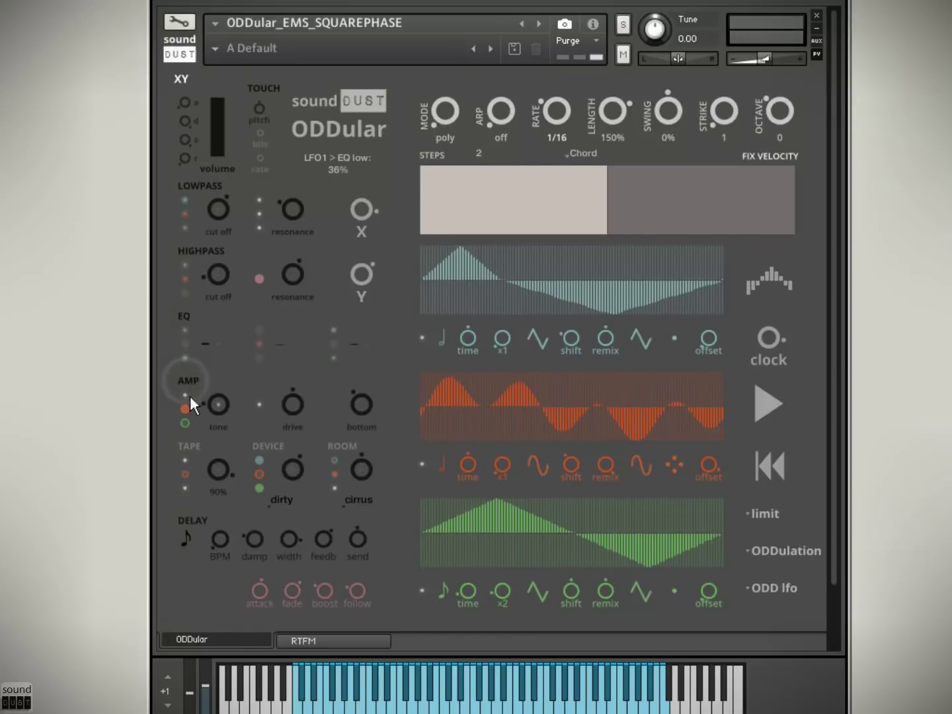
{"action": "left_click", "coordinate": [186, 448]}
{"action": "left_click", "coordinate": [274, 449]}
{"action": "left_click", "coordinate": [336, 448]}
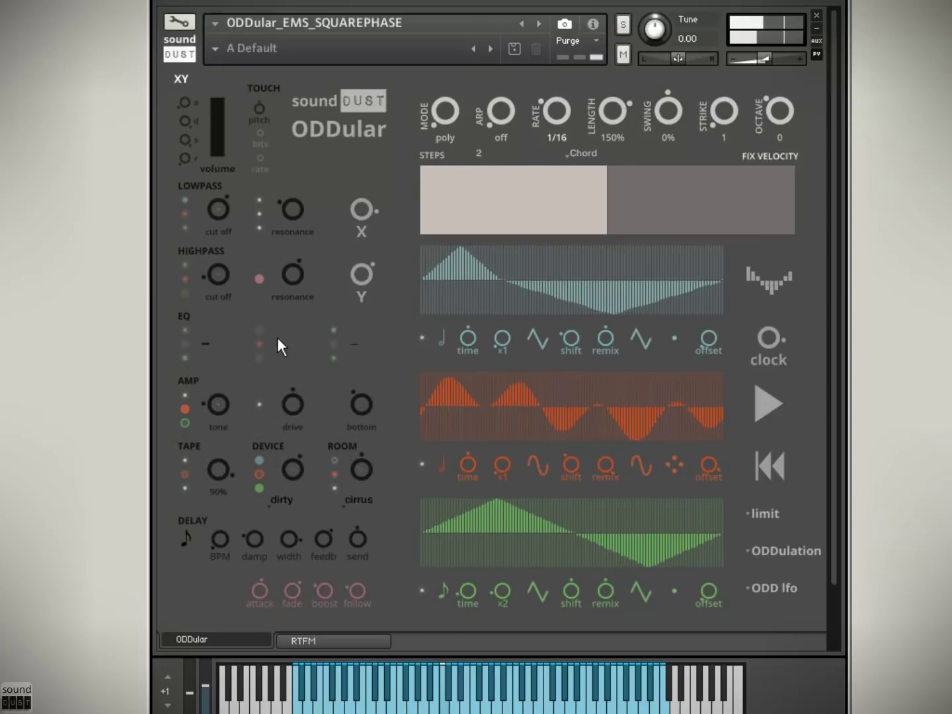
Set the EQ mid to 4.0 dB and the EQ high to -7.8 dB, modulating the high band with LFO 2 at 100 %
{"action": "left_click_drag", "start_coordinate": [278, 339], "coordinate": [285, 305]}
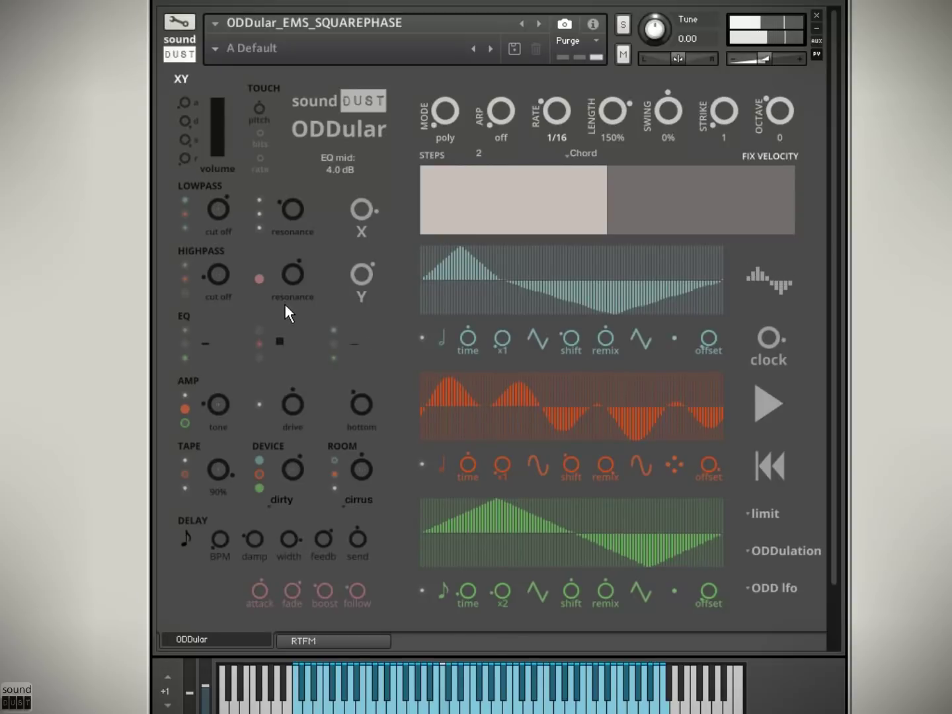
{"action": "left_click_drag", "start_coordinate": [351, 344], "coordinate": [358, 303]}
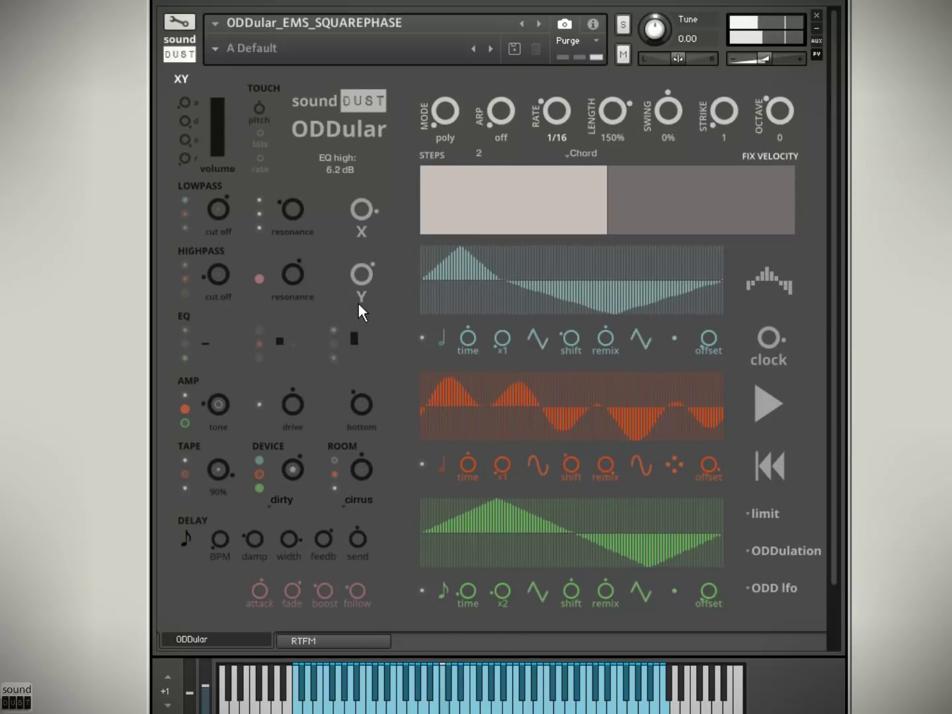
{"action": "left_click", "coordinate": [334, 342]}
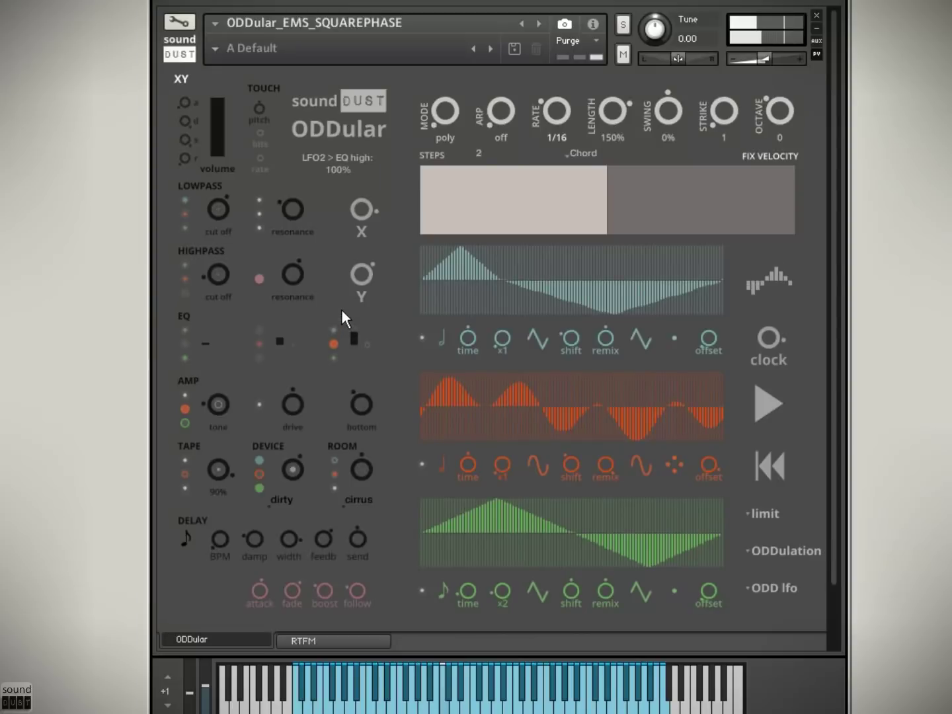
{"action": "left_click_drag", "start_coordinate": [358, 361], "coordinate": [361, 488]}
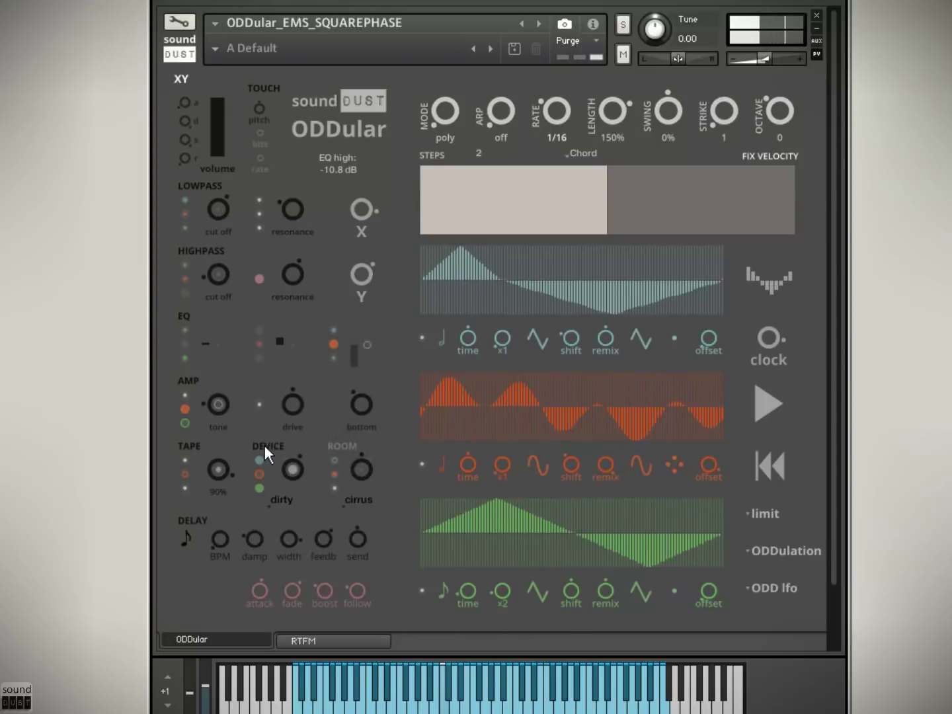
{"action": "left_click_drag", "start_coordinate": [342, 369], "coordinate": [356, 344]}
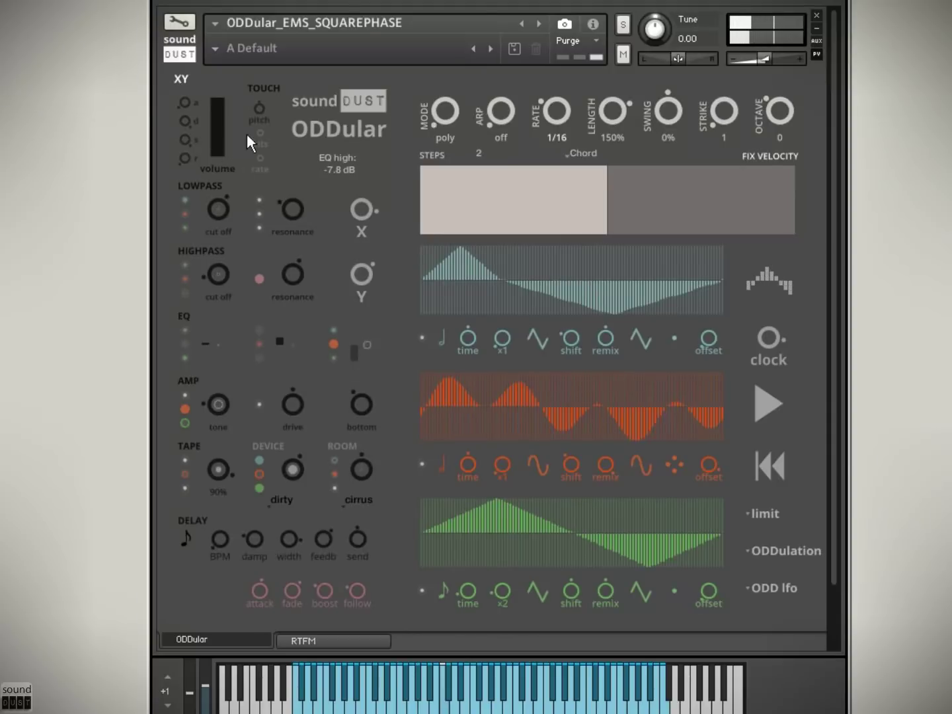
Open the XY pad, move its control point and return to the edit page
{"action": "left_click", "coordinate": [182, 80]}
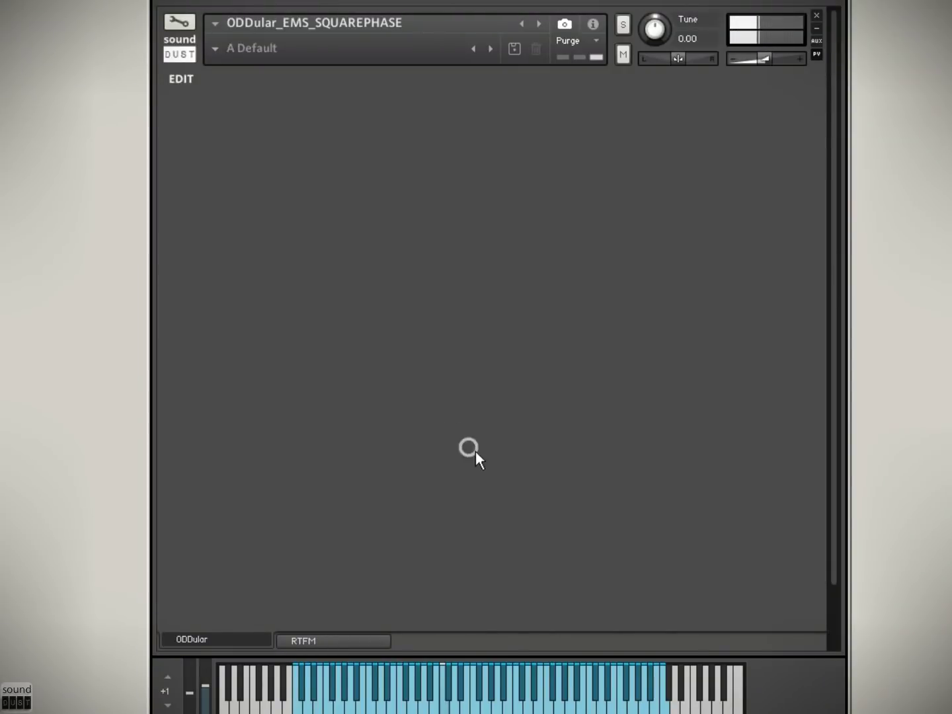
{"action": "left_click", "coordinate": [181, 79]}
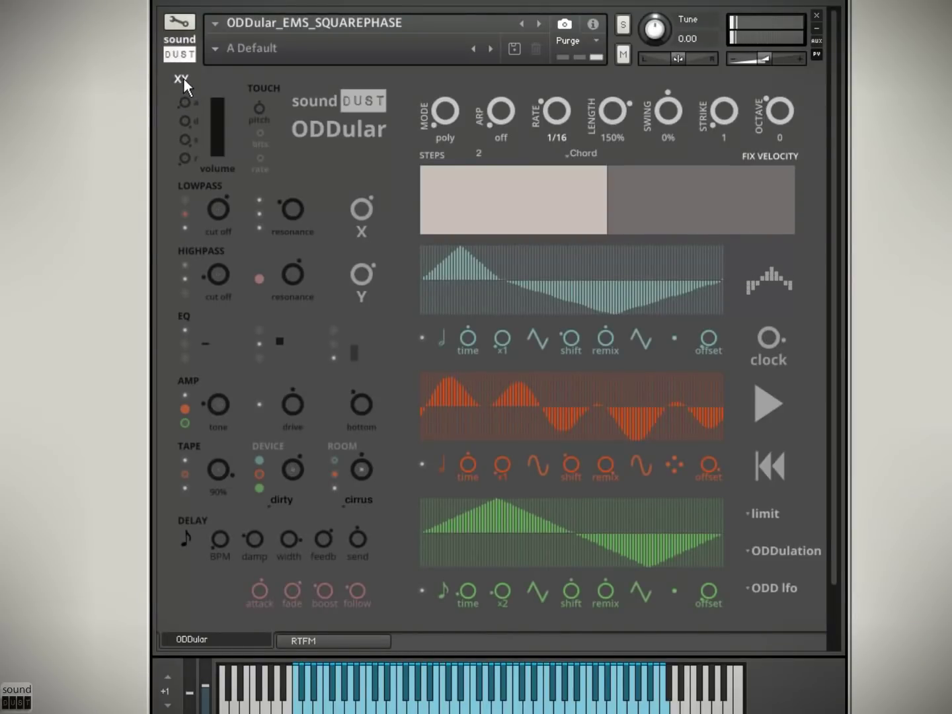
Set the LFO clock to 1/1 and the sequencer length to 16 steps
{"action": "left_click_drag", "start_coordinate": [766, 340], "coordinate": [767, 333]}
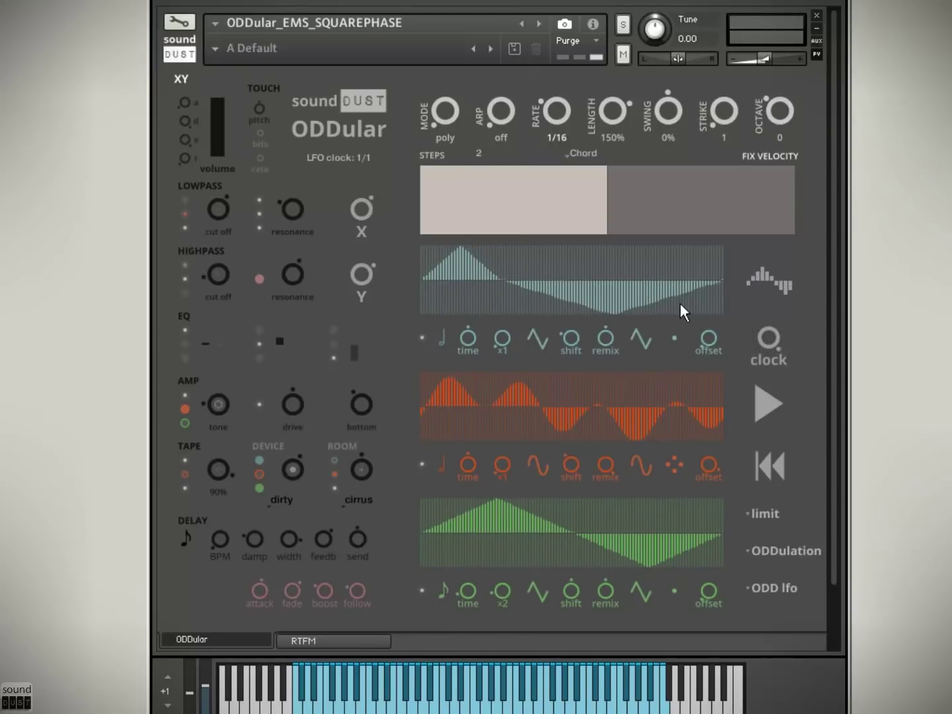
{"action": "left_click_drag", "start_coordinate": [485, 158], "coordinate": [490, 117]}
{"action": "left_click_drag", "start_coordinate": [476, 153], "coordinate": [495, 40]}
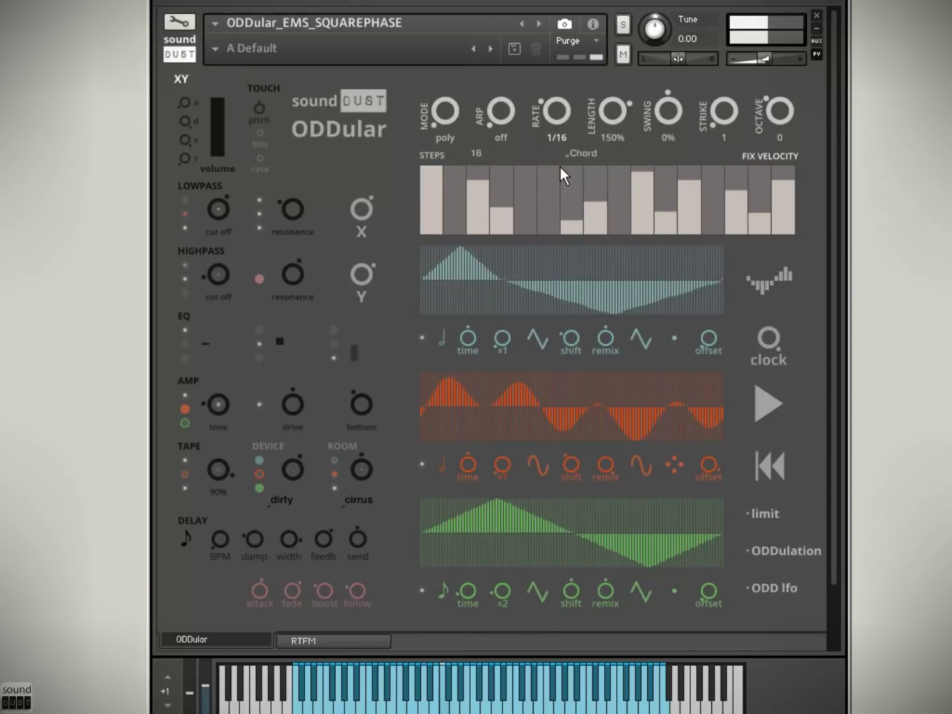
Turn the arpeggiator on and set the volume envelope's decay to 412.9 ms
{"action": "left_click_drag", "start_coordinate": [500, 109], "coordinate": [513, 54]}
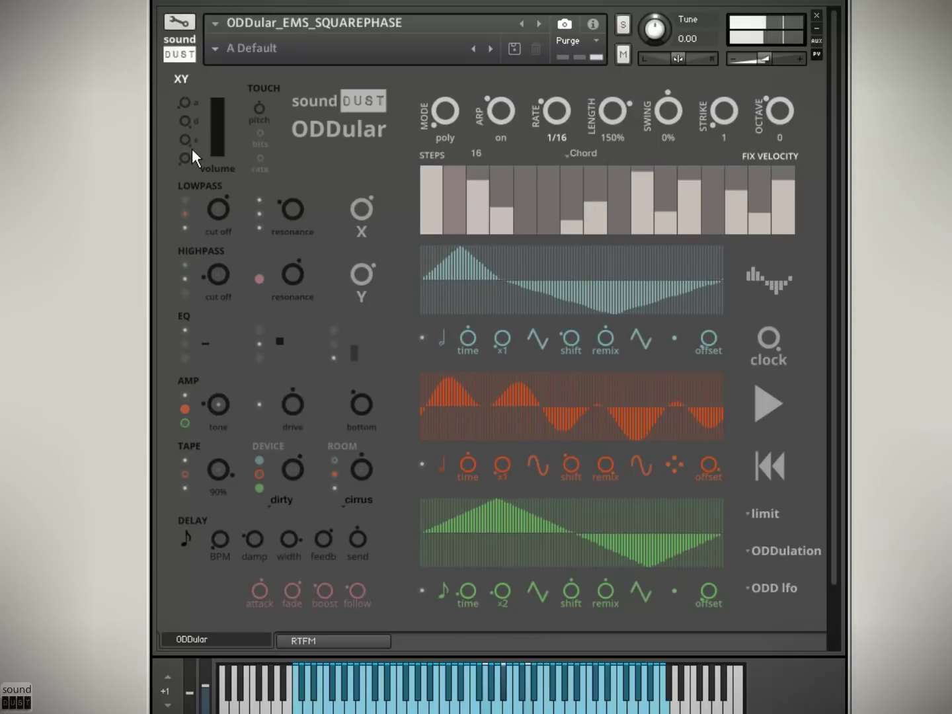
{"action": "left_click_drag", "start_coordinate": [186, 125], "coordinate": [188, 90]}
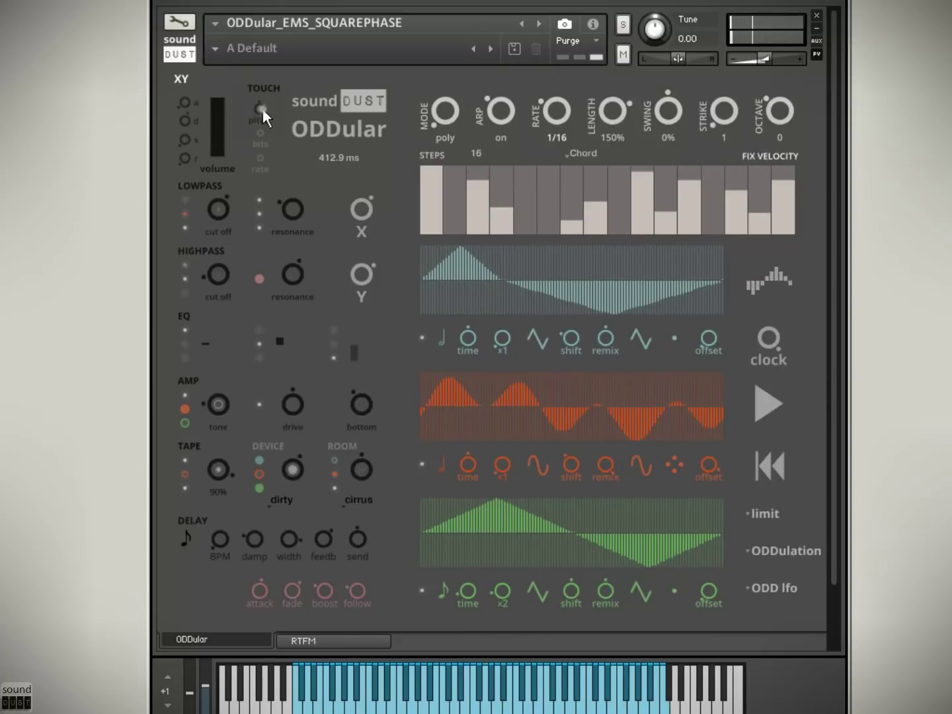
Raise the touch pitch to its maximum and enable touch rate, with touch bits and the delay switched off
{"action": "left_click_drag", "start_coordinate": [263, 109], "coordinate": [276, 3]}
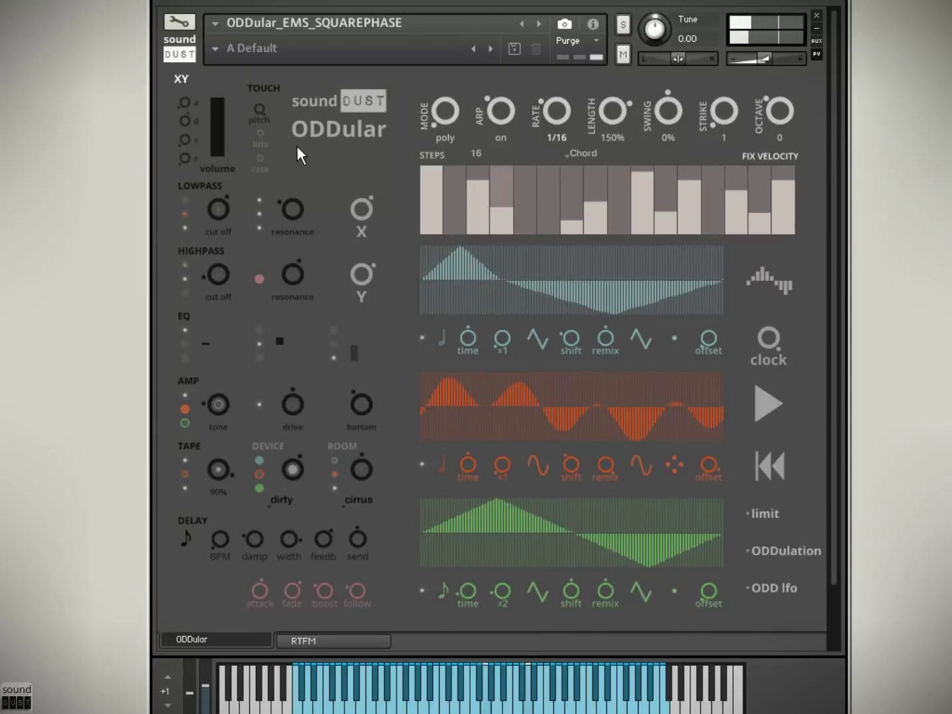
{"action": "left_click", "coordinate": [261, 134]}
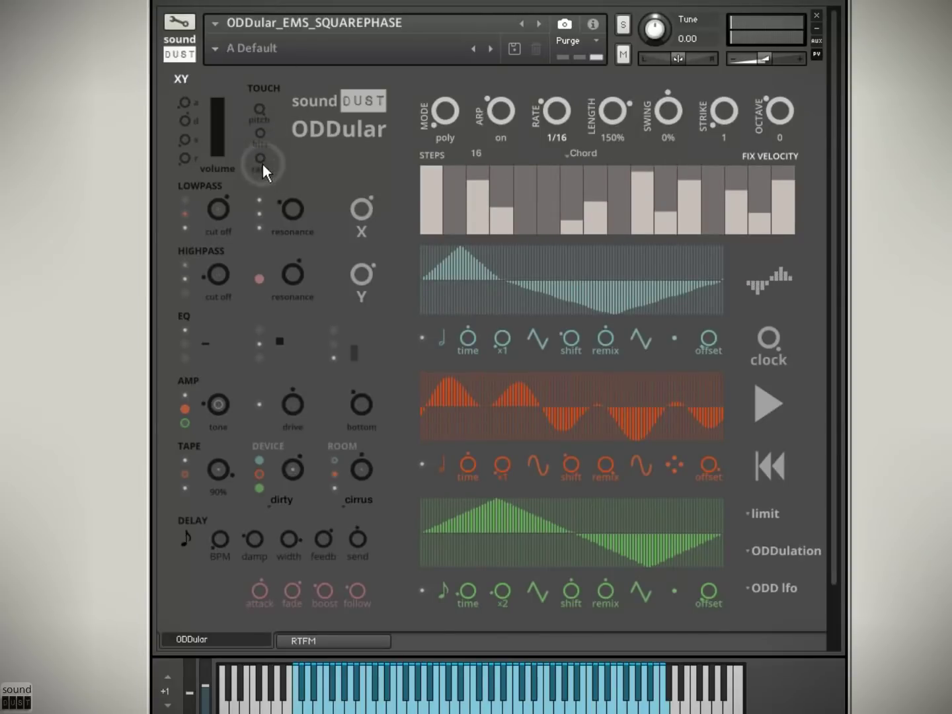
{"action": "left_click", "coordinate": [190, 522]}
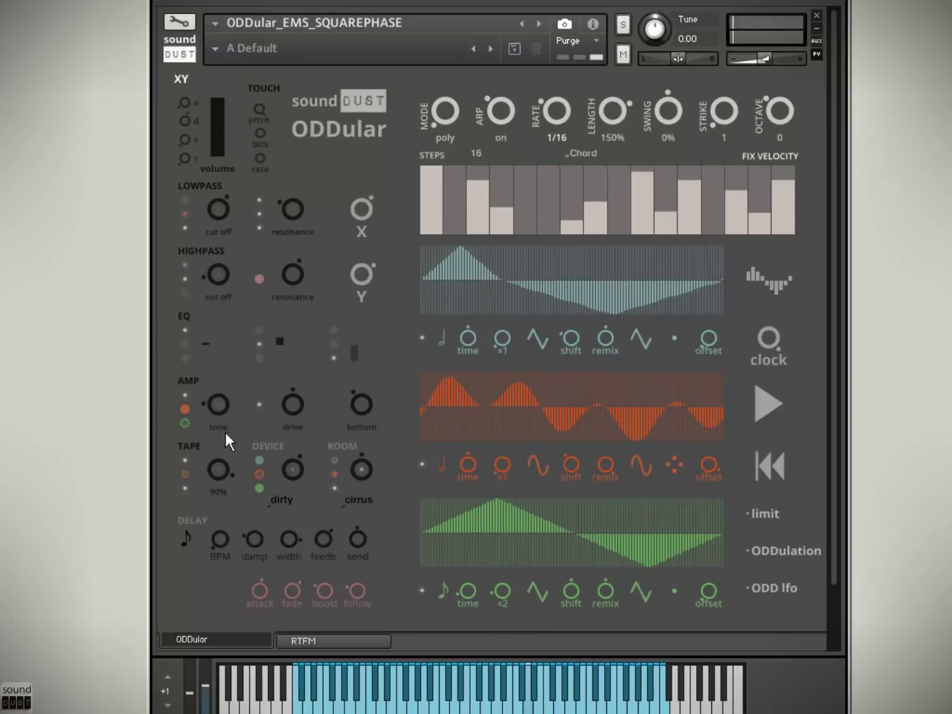
{"action": "left_click", "coordinate": [261, 132]}
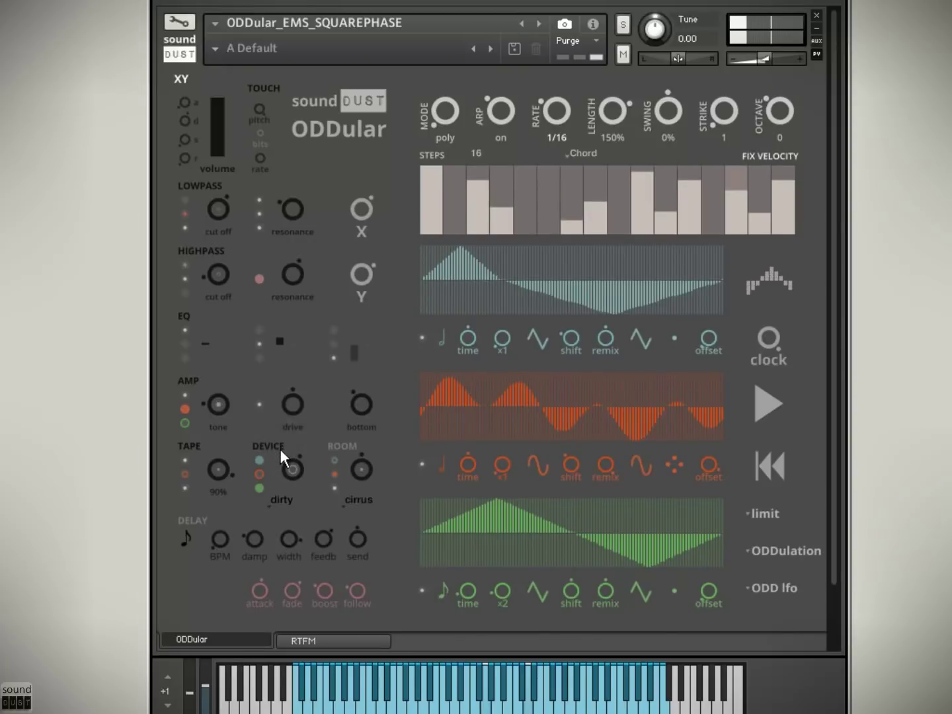
Switch off the room, device, tape and amp sections
{"action": "left_click", "coordinate": [343, 449]}
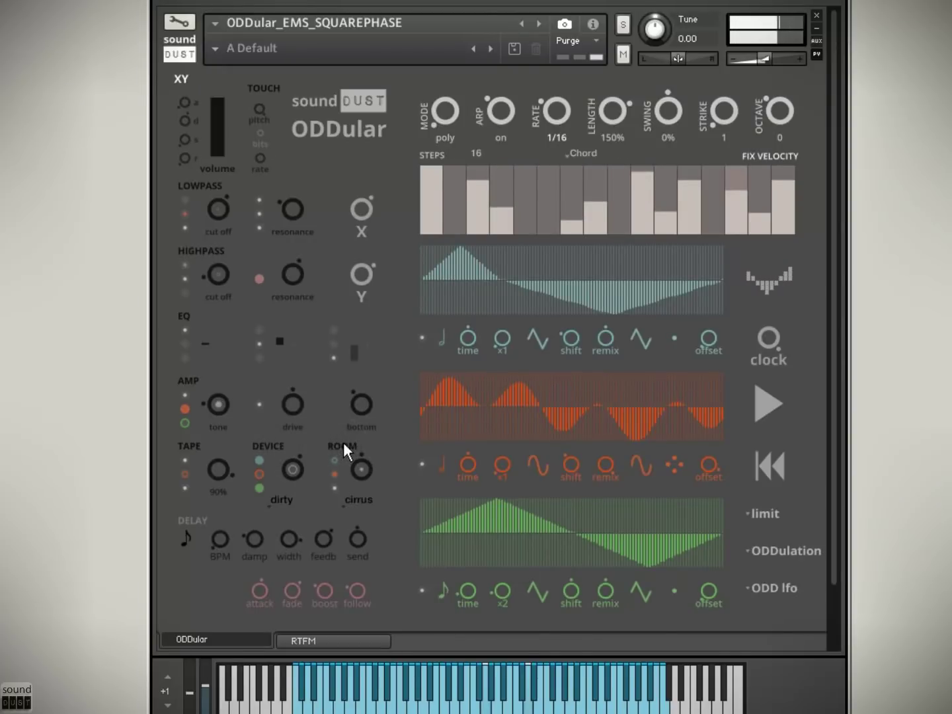
{"action": "left_click", "coordinate": [343, 446]}
{"action": "left_click", "coordinate": [271, 446]}
{"action": "left_click", "coordinate": [187, 445]}
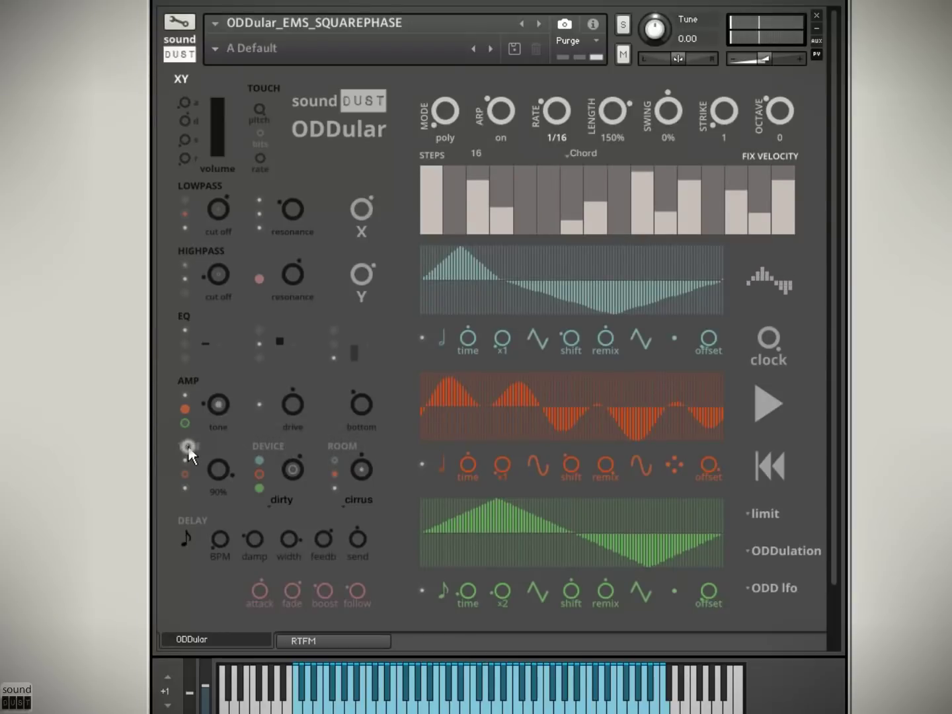
{"action": "left_click", "coordinate": [185, 382]}
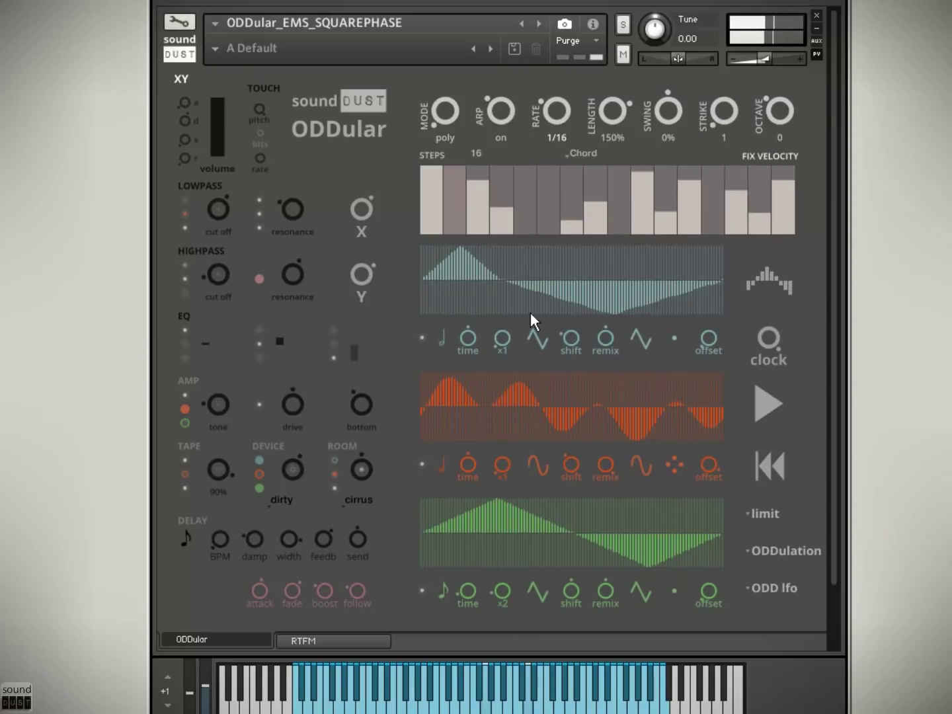
Set LFO 1's time multiplier to x3 and its shape shift to +35 %
{"action": "left_click_drag", "start_coordinate": [502, 339], "coordinate": [502, 315]}
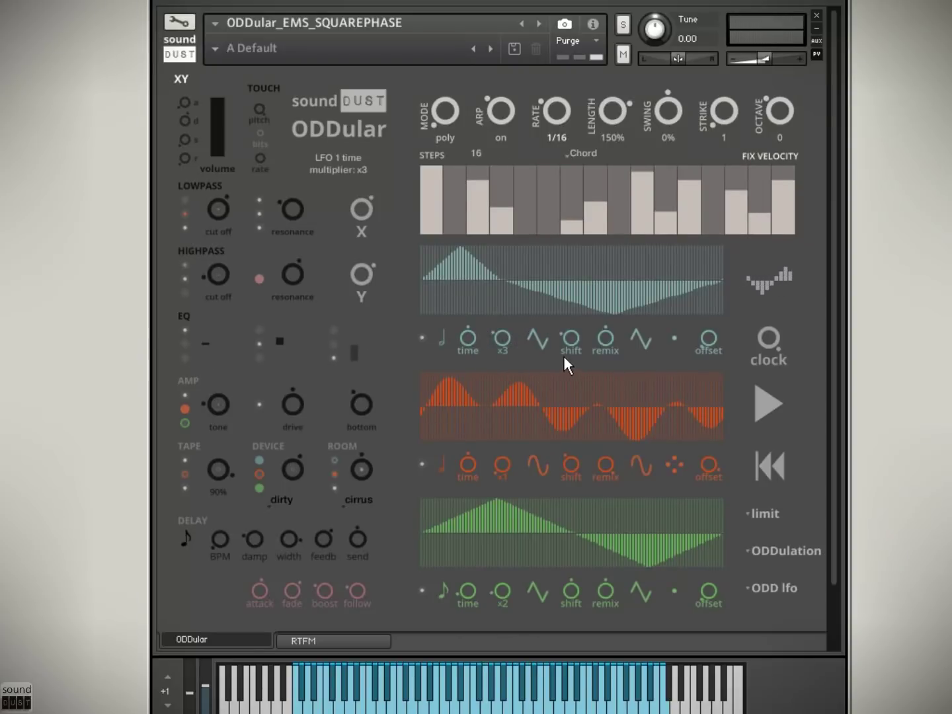
{"action": "left_click_drag", "start_coordinate": [563, 342], "coordinate": [580, 298]}
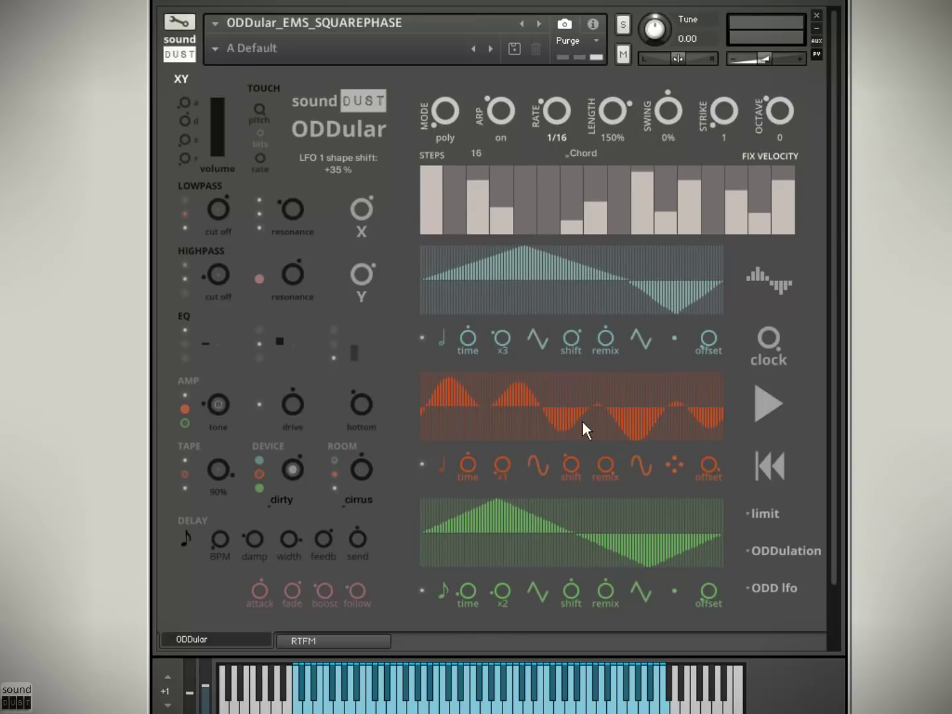
Set LFO 2's shape shift to +100 % and its remix waveform to ramp down
{"action": "left_click_drag", "start_coordinate": [572, 467], "coordinate": [588, 418]}
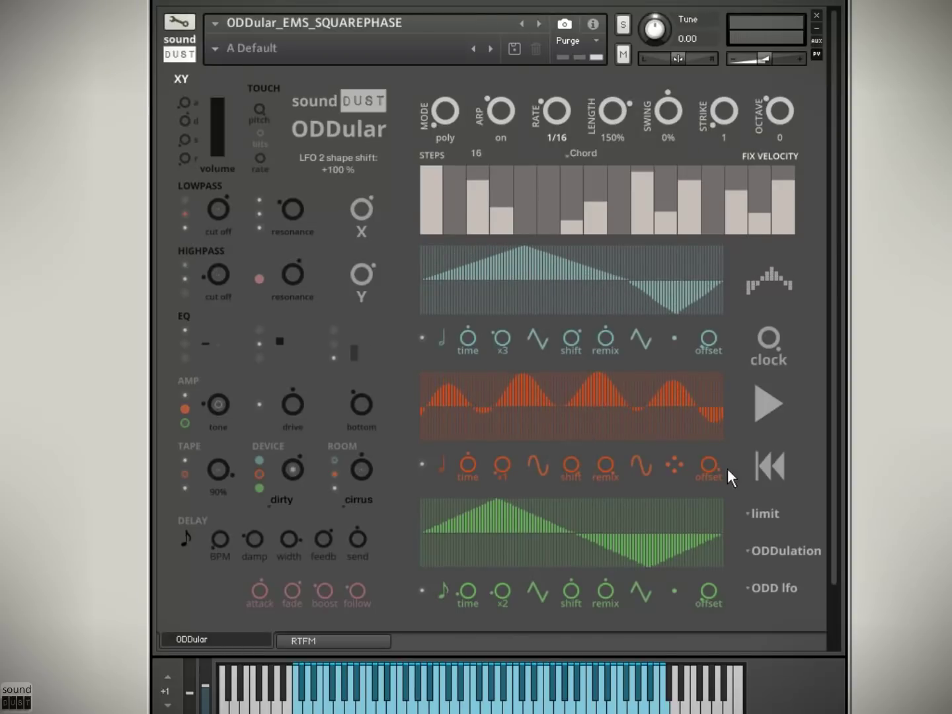
{"action": "left_click", "coordinate": [642, 466]}
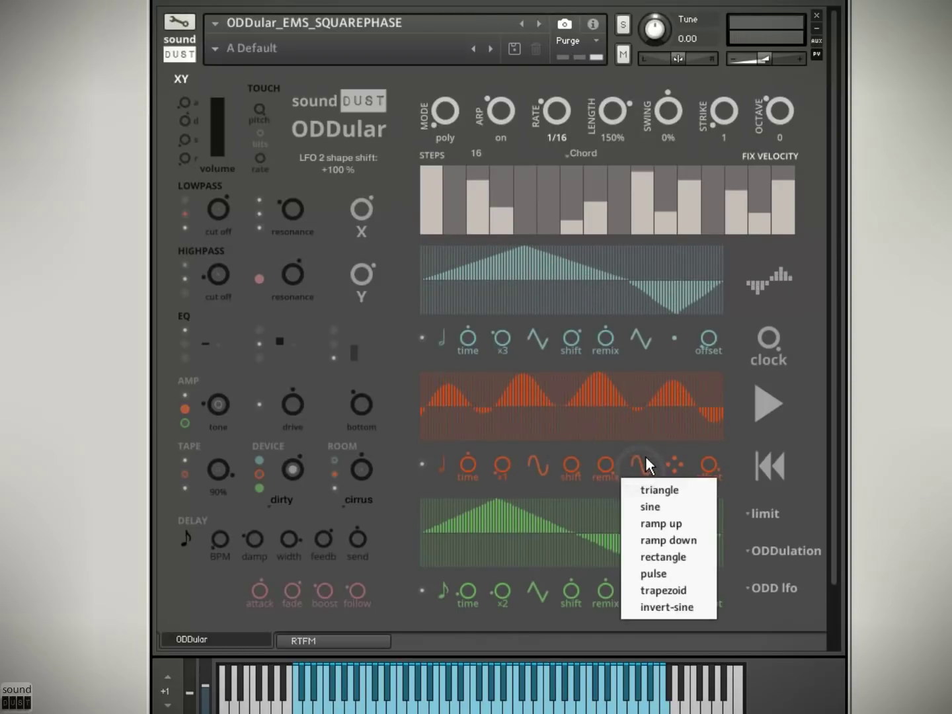
{"action": "left_click", "coordinate": [667, 540]}
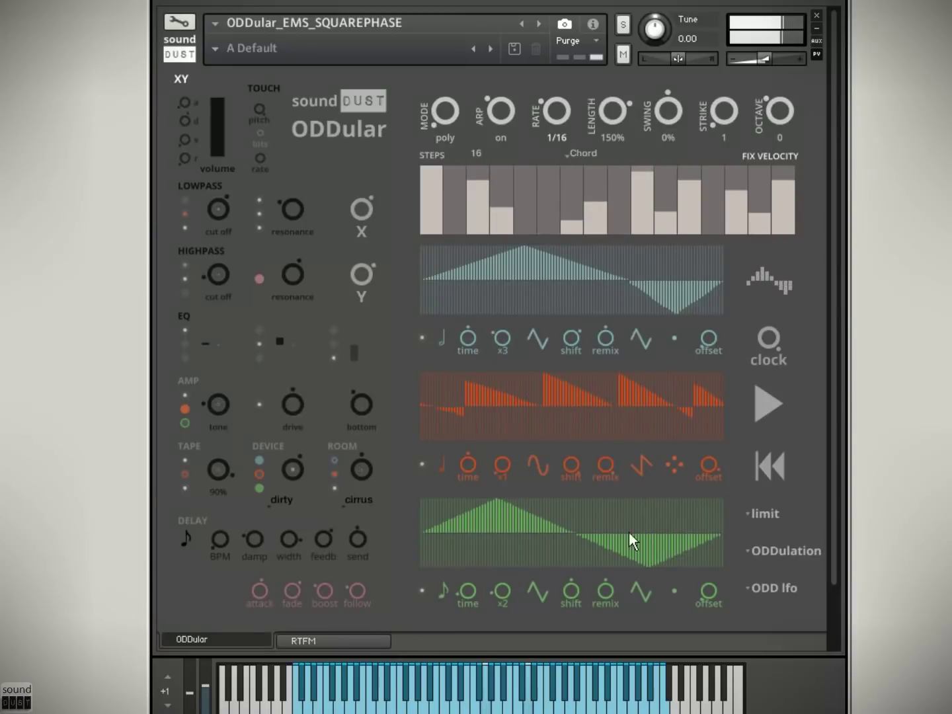
Set LFO 2's time to quart T and look through the list of available snapshots
{"action": "left_click_drag", "start_coordinate": [441, 465], "coordinate": [439, 444]}
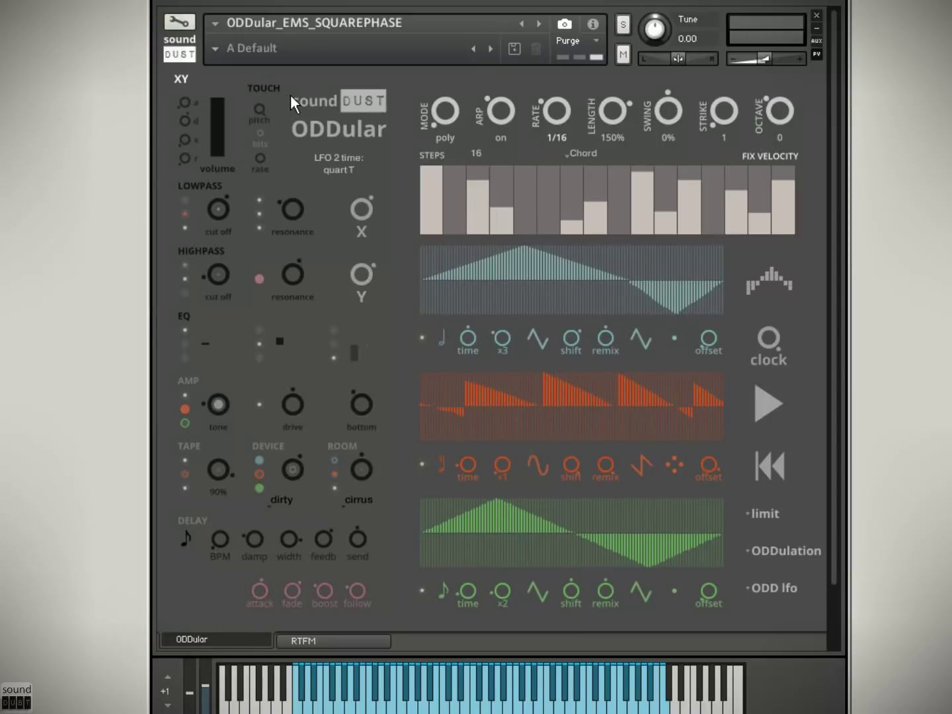
{"action": "left_click", "coordinate": [216, 48]}
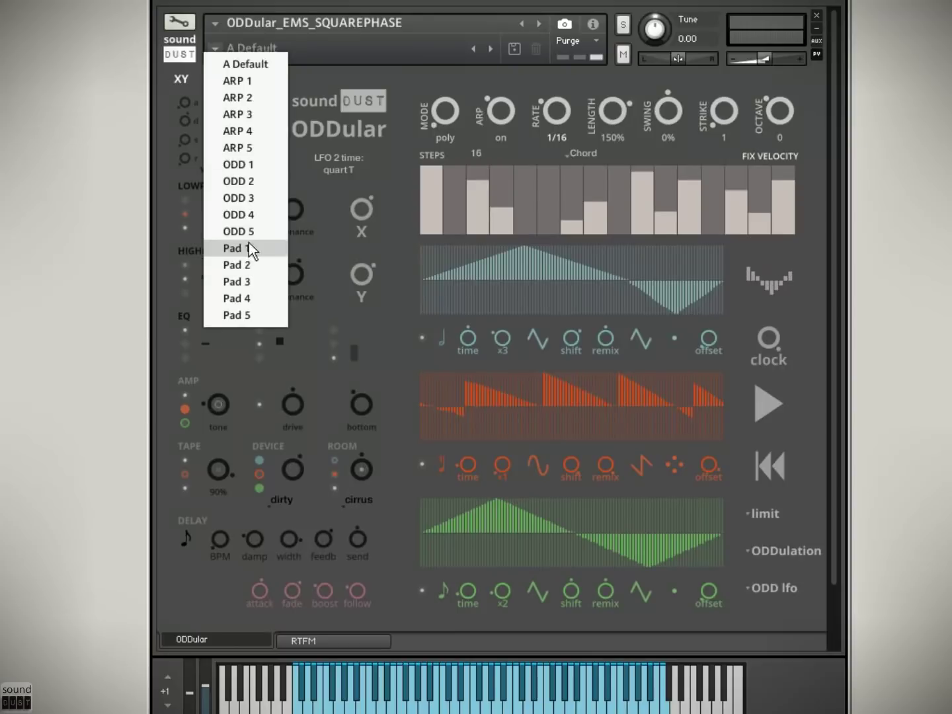
{"action": "left_click", "coordinate": [345, 72]}
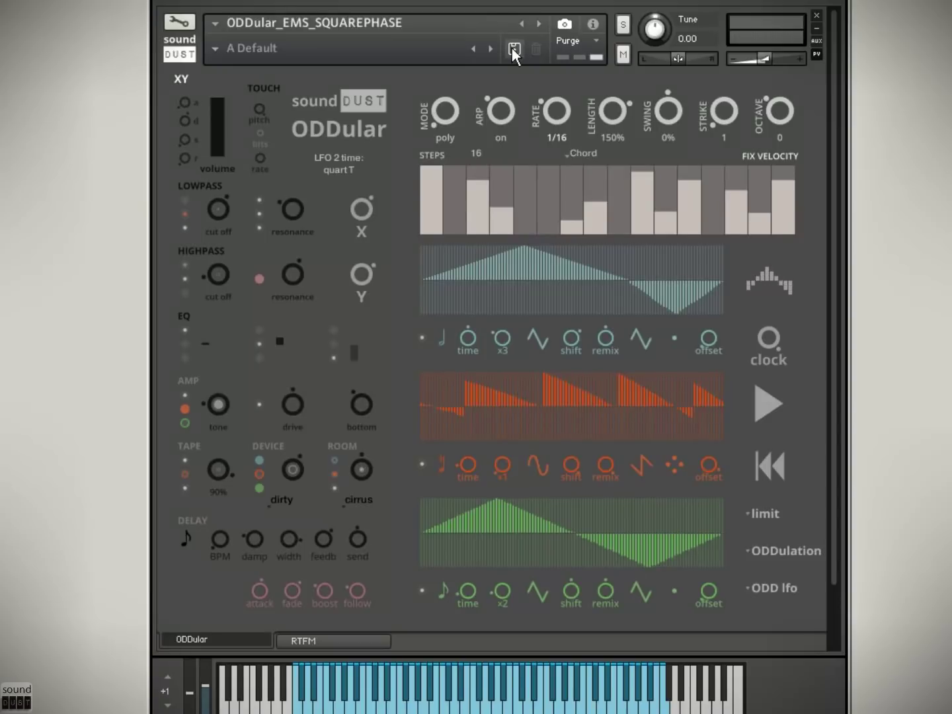
View the built-in help pages for Master LFO, Modulation and Putney, and return to the ODDular instrument page
{"action": "left_click", "coordinate": [340, 637]}
{"action": "left_click", "coordinate": [761, 93]}
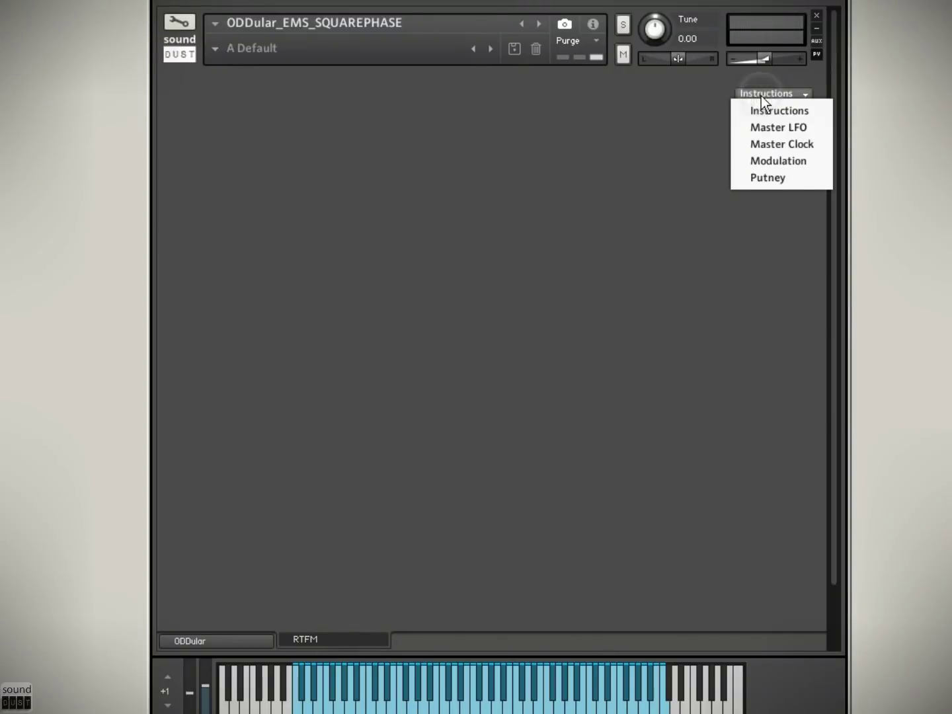
{"action": "left_click", "coordinate": [765, 127]}
{"action": "left_click", "coordinate": [766, 97]}
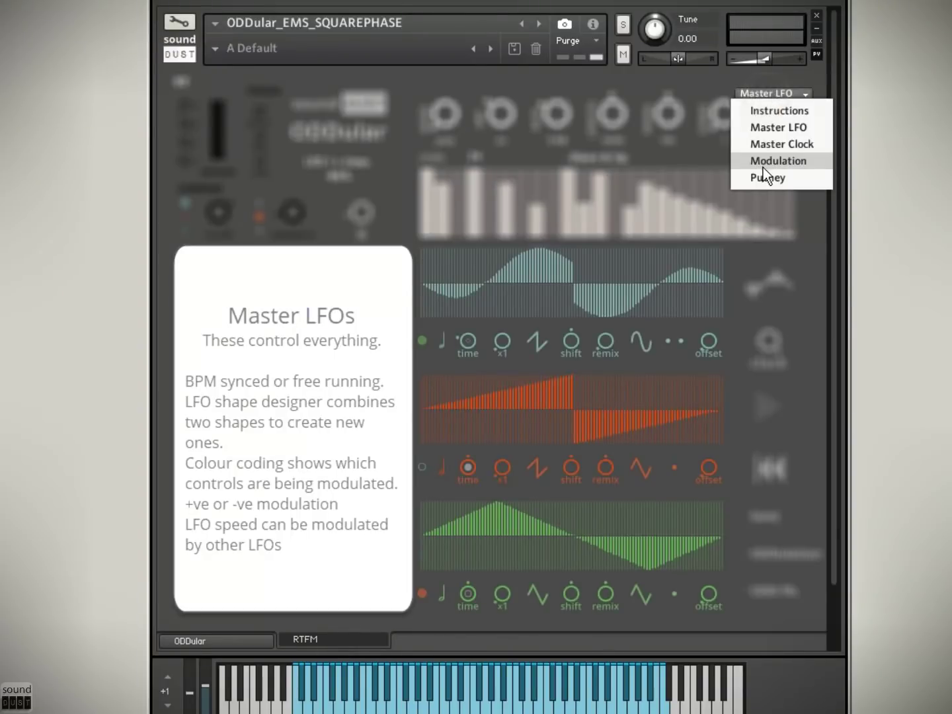
{"action": "left_click", "coordinate": [763, 166]}
{"action": "left_click", "coordinate": [766, 96]}
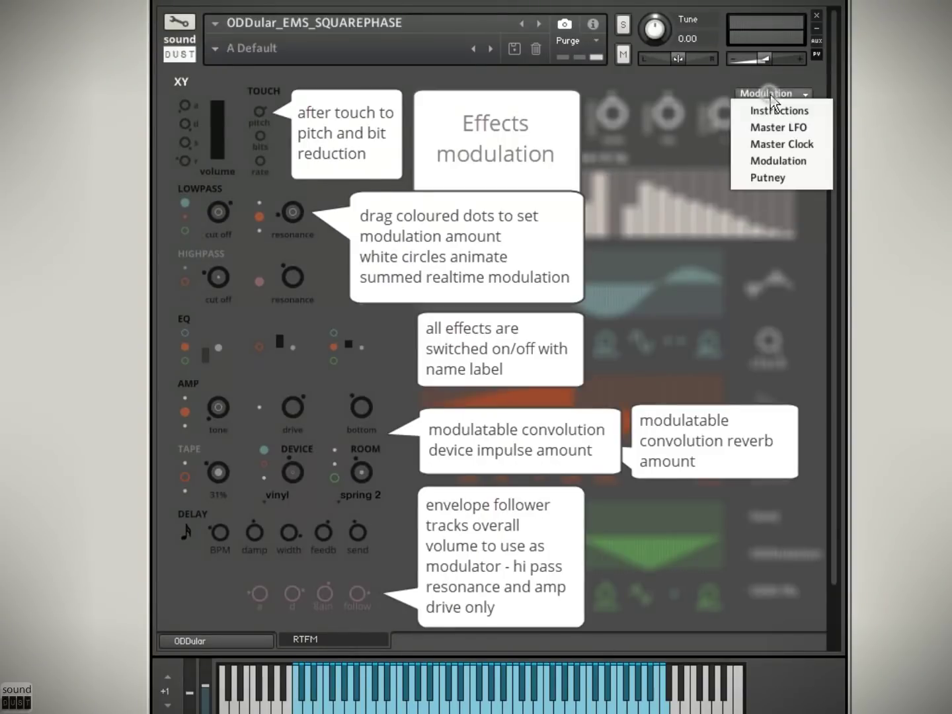
{"action": "left_click", "coordinate": [781, 175]}
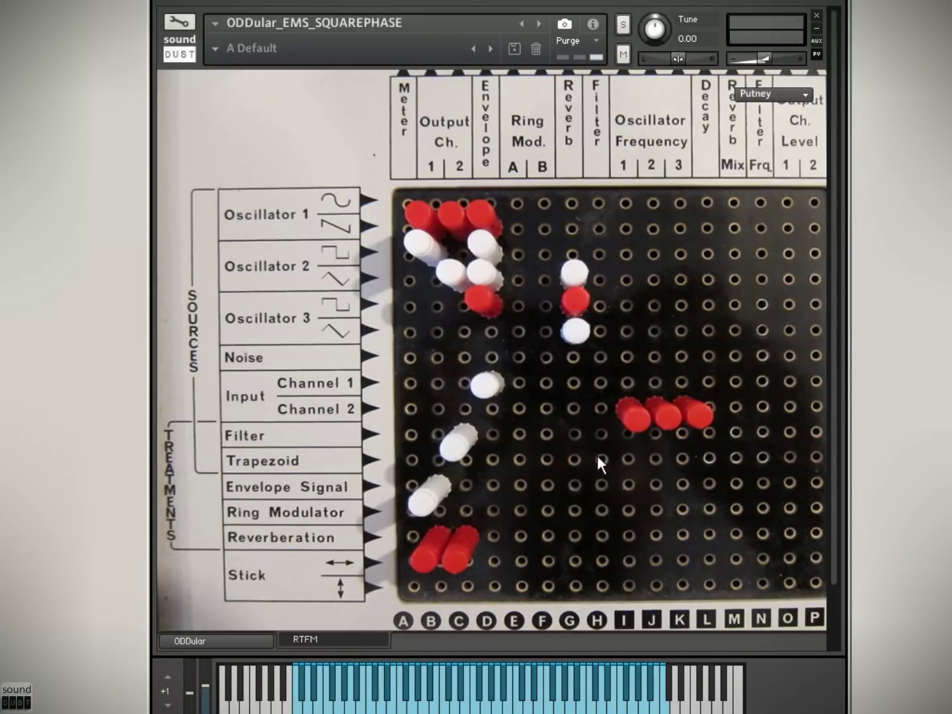
{"action": "left_click", "coordinate": [218, 642]}
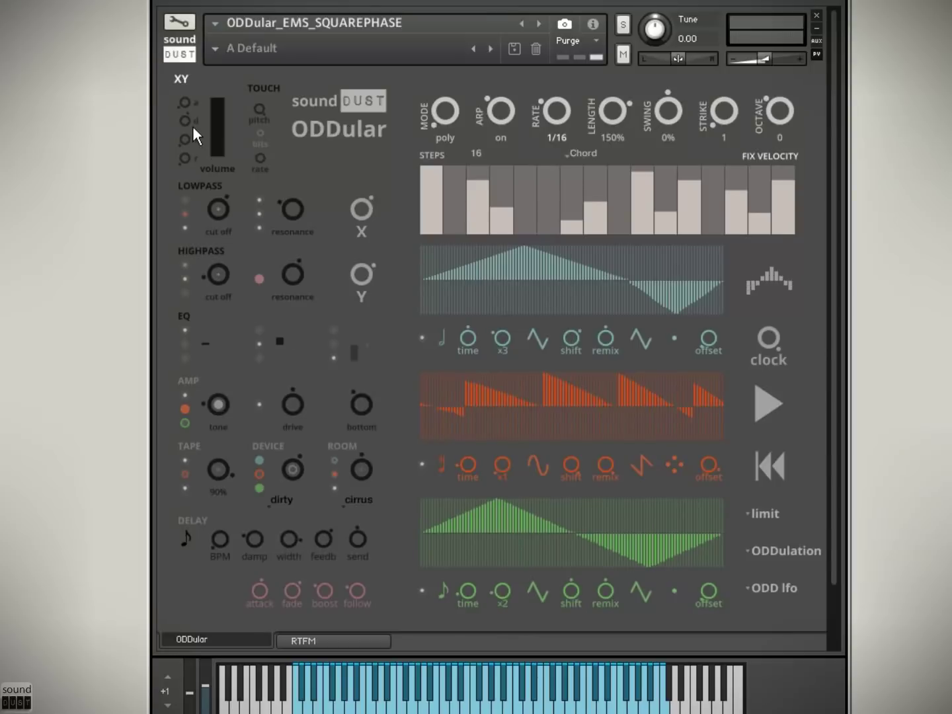
Raise the volume envelope's decay and switch off the lowpass, highpass and EQ sections
{"action": "left_click_drag", "start_coordinate": [193, 126], "coordinate": [211, 76]}
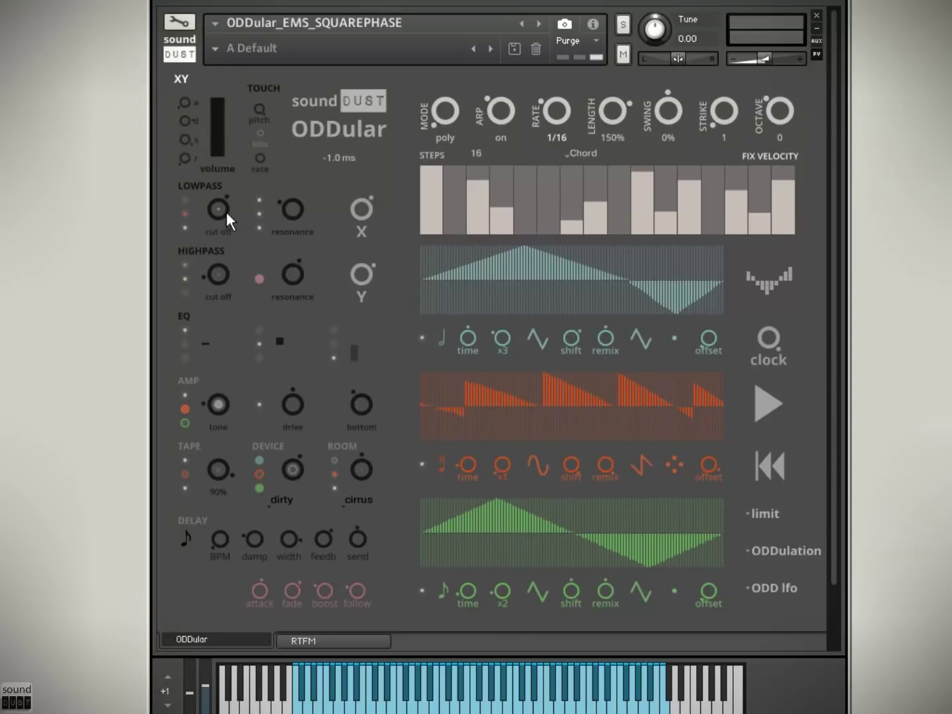
{"action": "left_click", "coordinate": [196, 248]}
{"action": "left_click", "coordinate": [182, 323]}
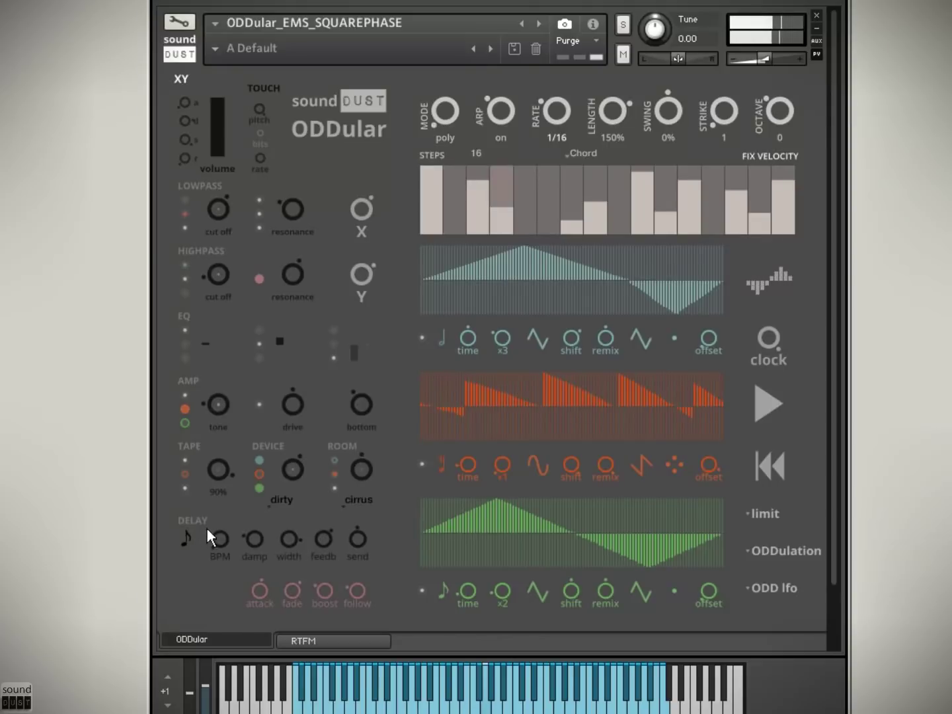
Switch off the arpeggiator and reset the touch pitch to its centre position
{"action": "left_click", "coordinate": [504, 136]}
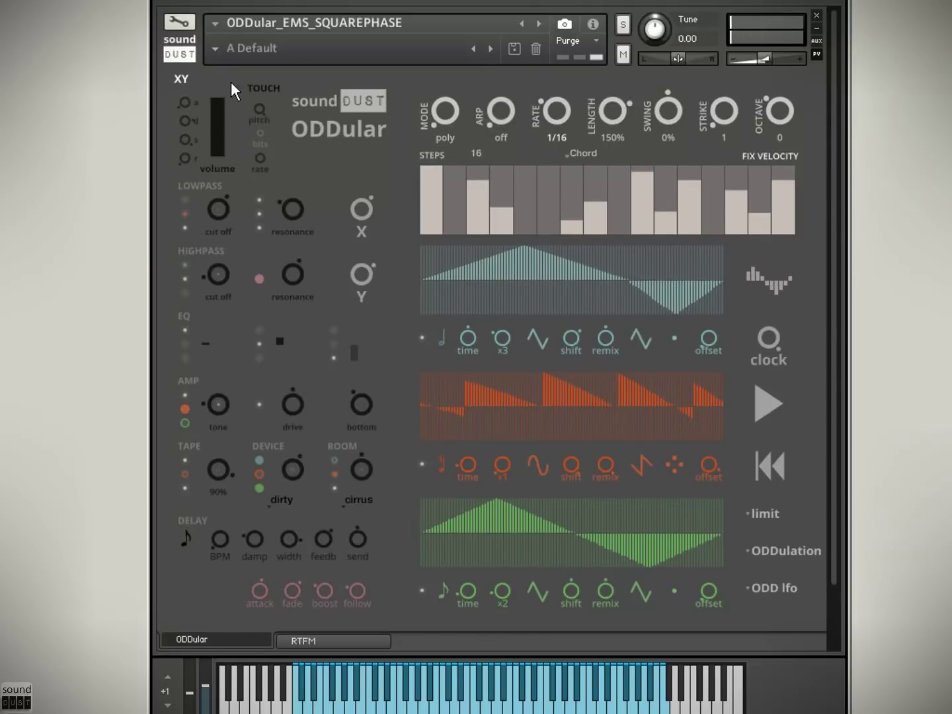
{"action": "left_click", "coordinate": [259, 111]}
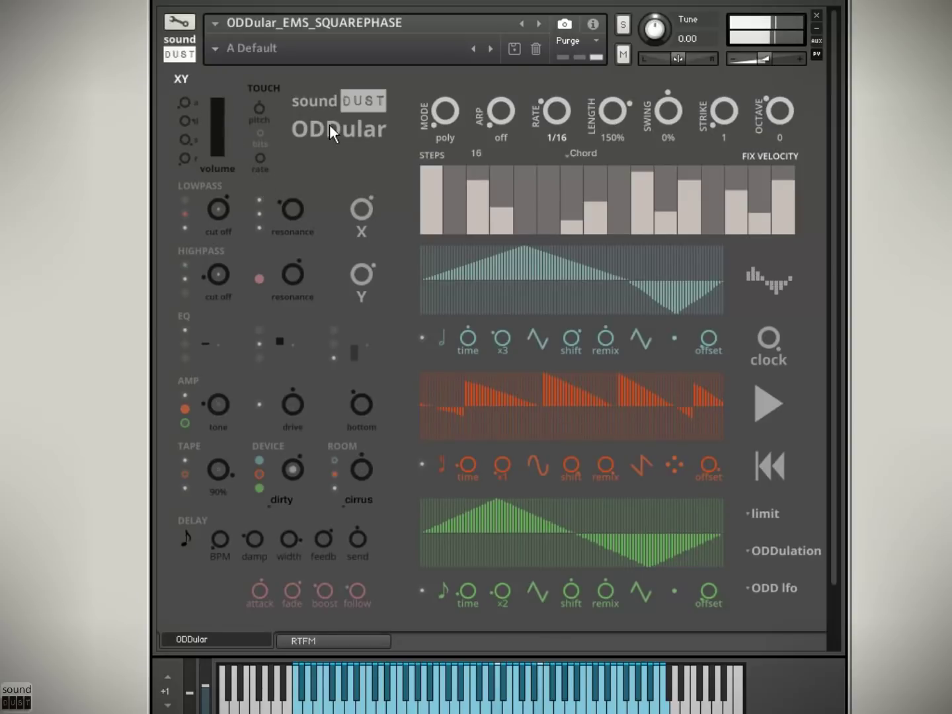
Switch on the room and lowpass sections with a lower, unmodulated lowpass cutoff, and set EQ high to -3.0 dB
{"action": "left_click_drag", "start_coordinate": [213, 208], "coordinate": [185, 201]}
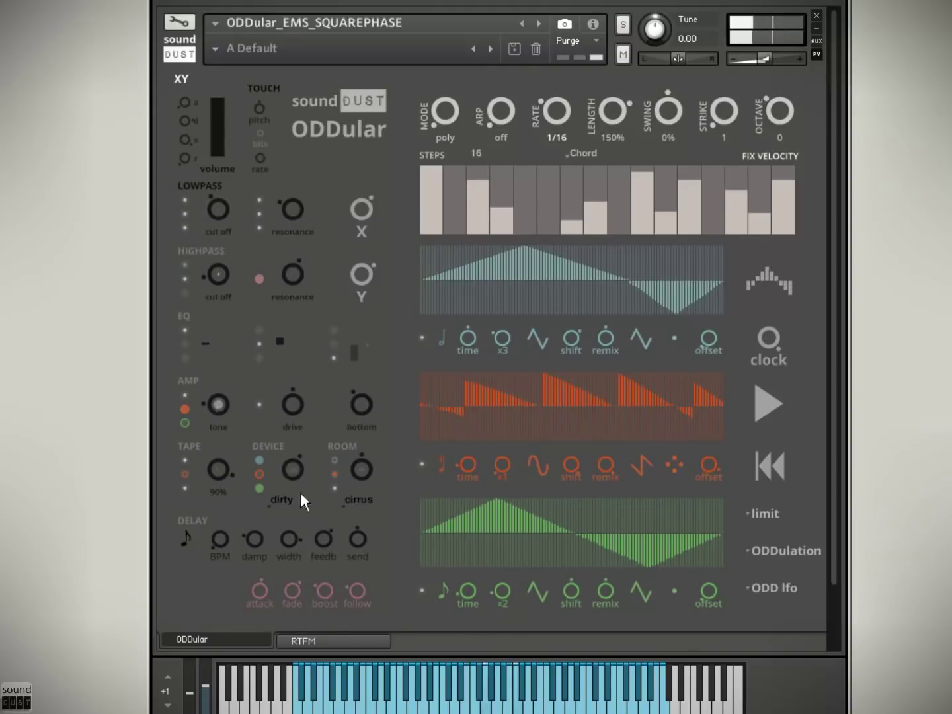
{"action": "left_click", "coordinate": [344, 445]}
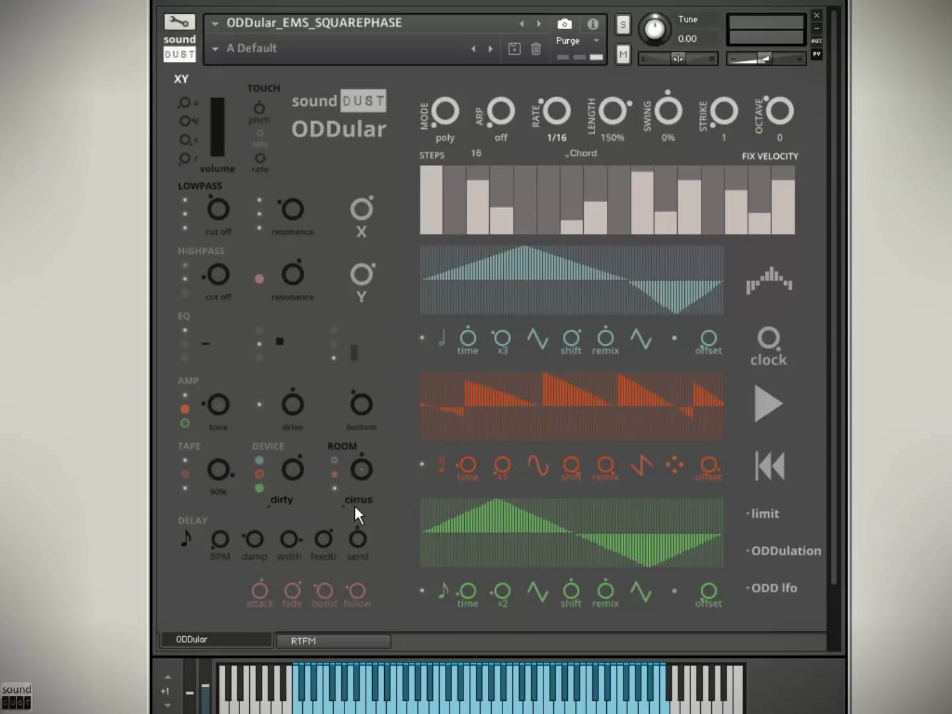
{"action": "left_click_drag", "start_coordinate": [354, 360], "coordinate": [352, 318]}
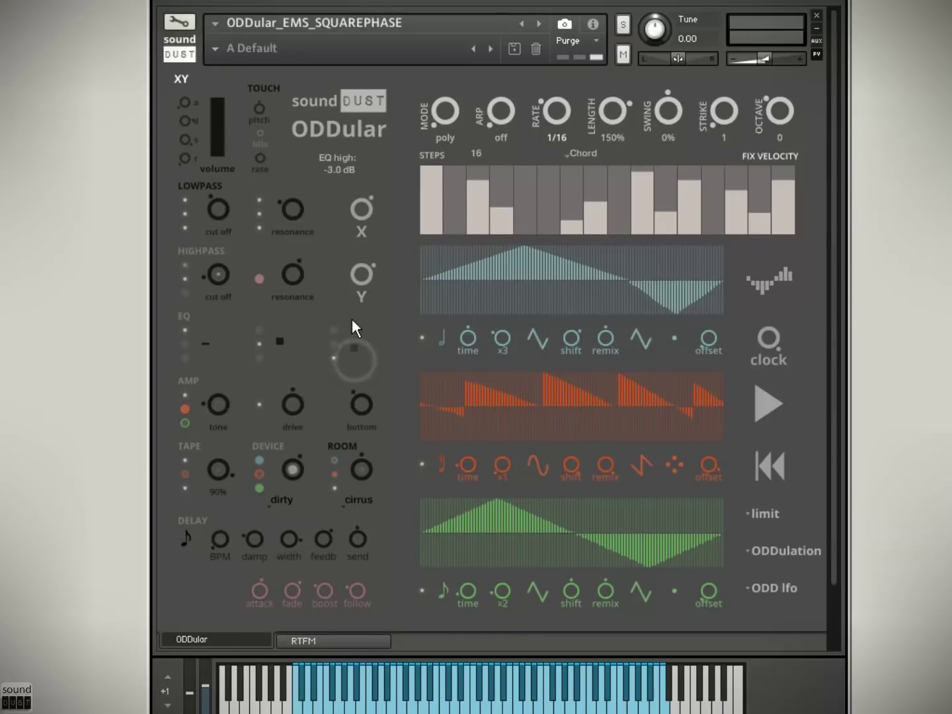